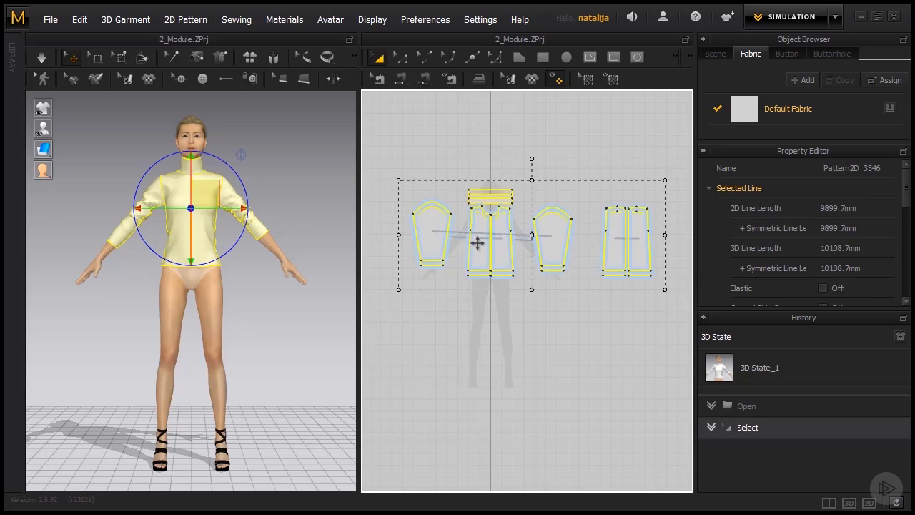
- Shift all the top's patterns slightly higher and draw a rectangle with a perimeter of about 1921 mm below the front bodice, over the avatar's hips
{"action": "left_click_drag", "start_coordinate": [476, 234], "coordinate": [476, 235]}
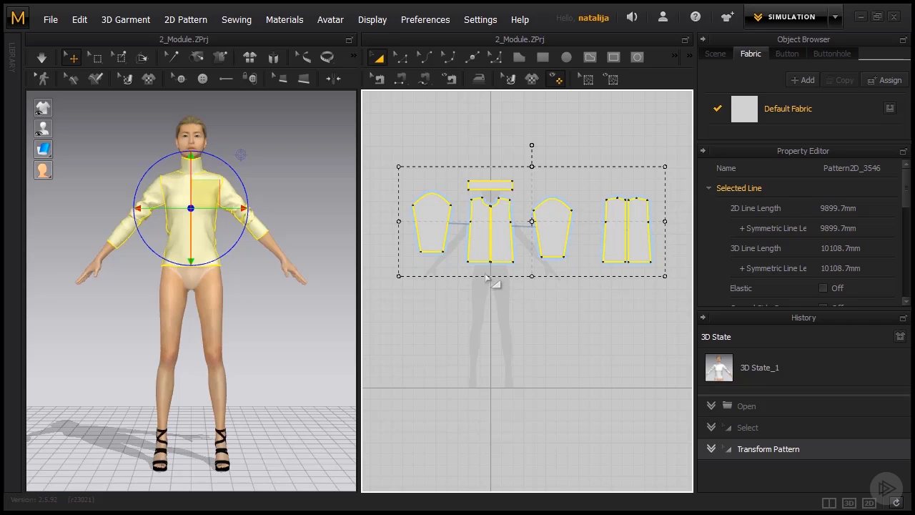
{"action": "left_click", "coordinate": [519, 294]}
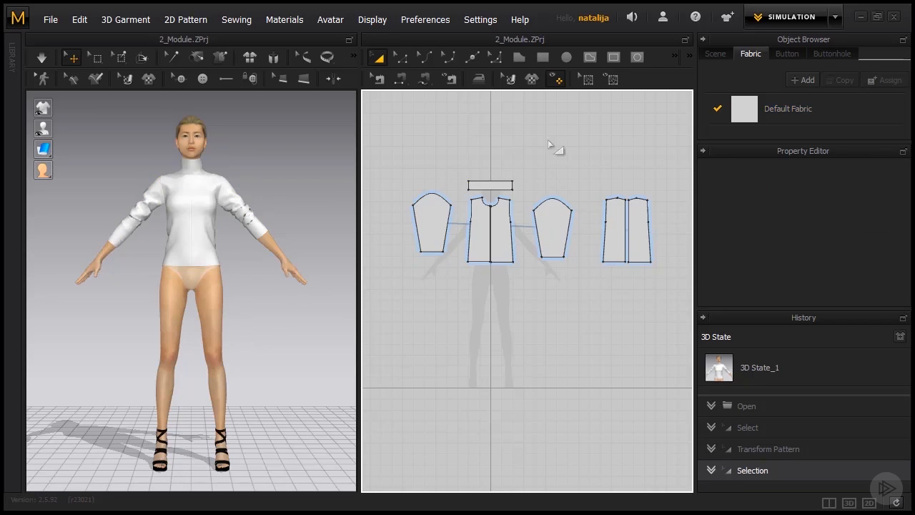
{"action": "left_click", "coordinate": [538, 60]}
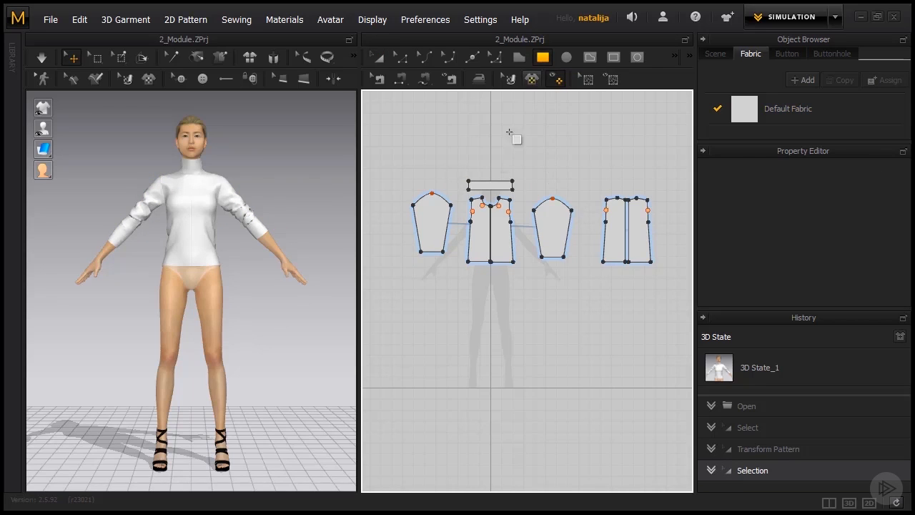
{"action": "scroll", "coordinate": [458, 285], "scroll_direction": "up", "scroll_amount": 3}
{"action": "scroll", "coordinate": [455, 285], "scroll_direction": "up", "scroll_amount": 1}
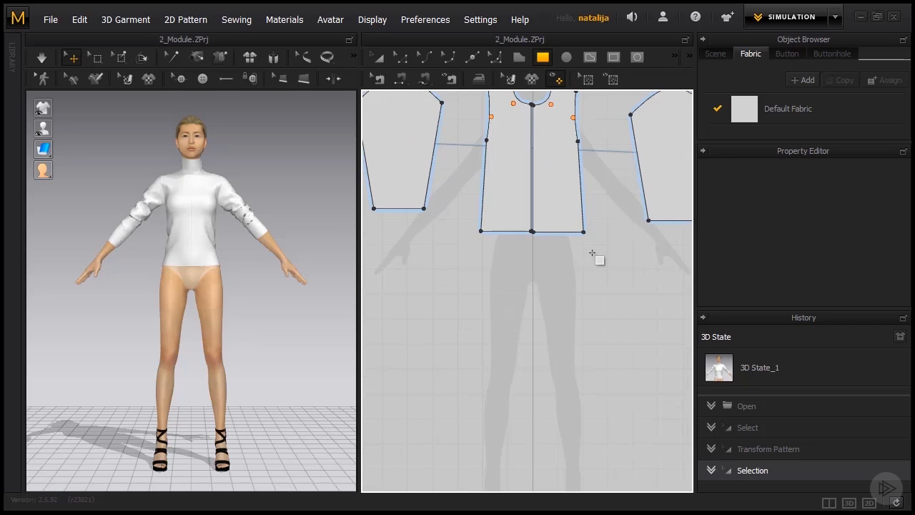
{"action": "left_click_drag", "start_coordinate": [603, 241], "coordinate": [465, 343]}
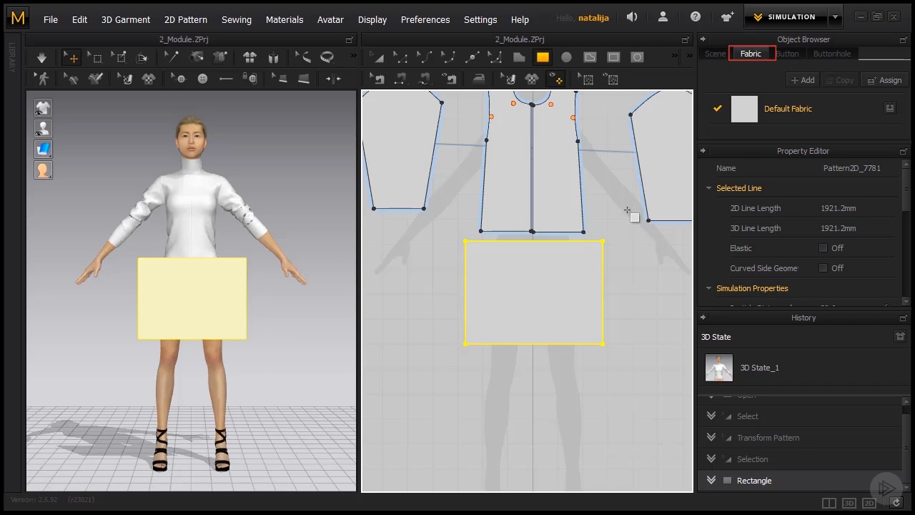
- Add a new fabric and name it Shorts Pattern
{"action": "left_click_drag", "start_coordinate": [758, 146], "coordinate": [754, 242]}
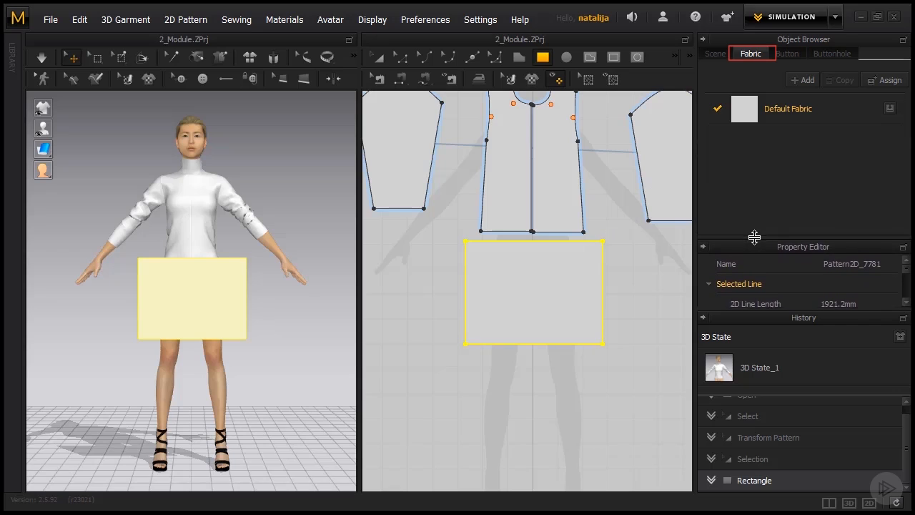
{"action": "left_click", "coordinate": [802, 80]}
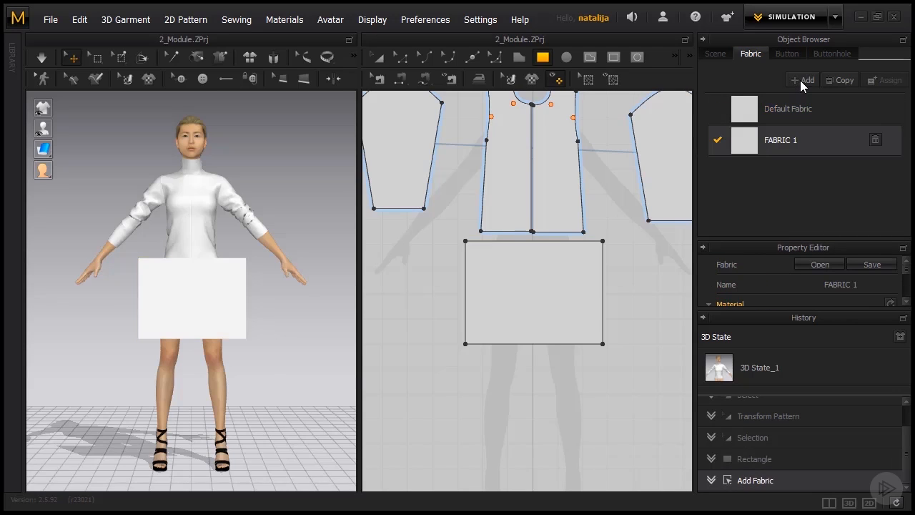
{"action": "left_click", "coordinate": [868, 285]}
{"action": "type", "text": "Shorts Pattern"}
{"action": "key", "text": "Return"}
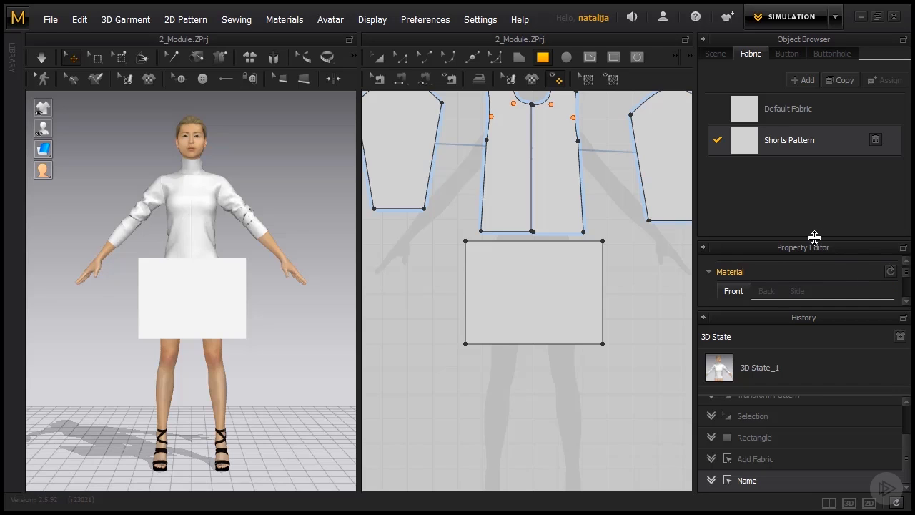
- Load Front&Back.png as the front texture of the Shorts Pattern fabric and assign that fabric to the rectangle
{"action": "left_click_drag", "start_coordinate": [814, 237], "coordinate": [804, 173]}
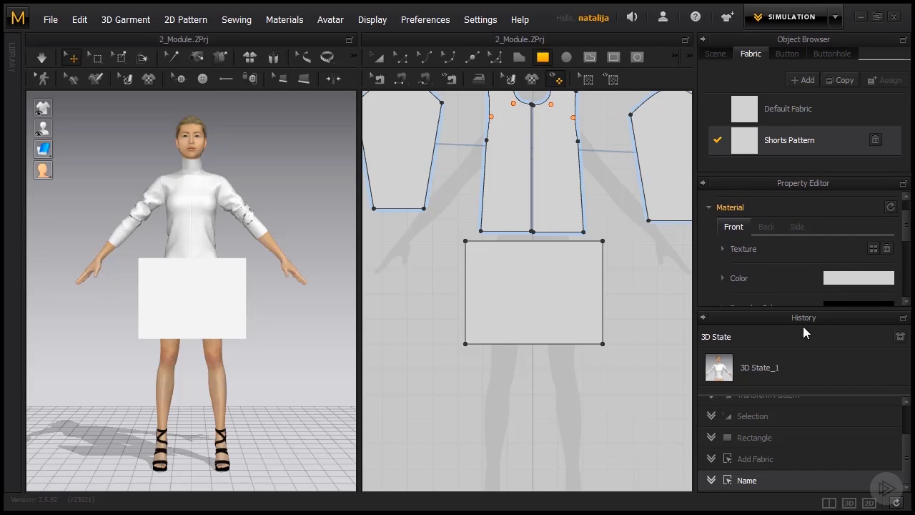
{"action": "left_click_drag", "start_coordinate": [802, 309], "coordinate": [798, 383]}
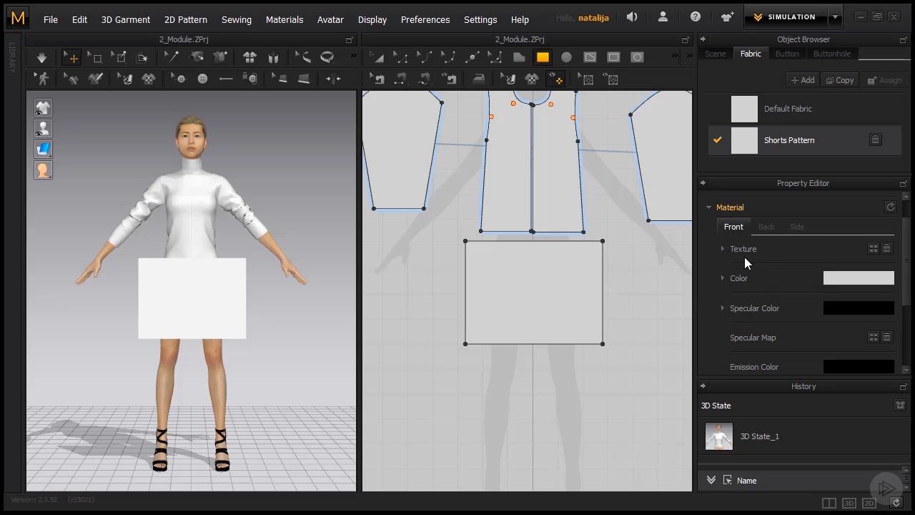
{"action": "left_click", "coordinate": [765, 227]}
{"action": "left_click", "coordinate": [793, 227]}
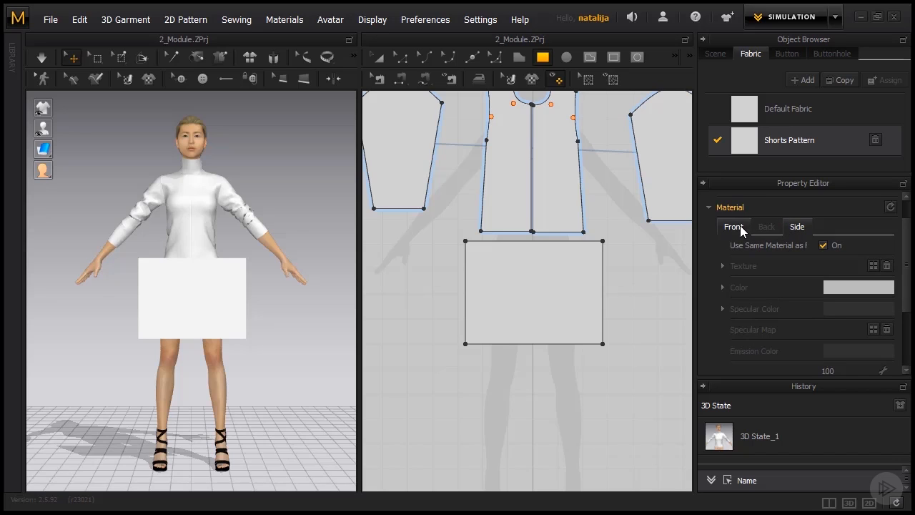
{"action": "left_click", "coordinate": [729, 227]}
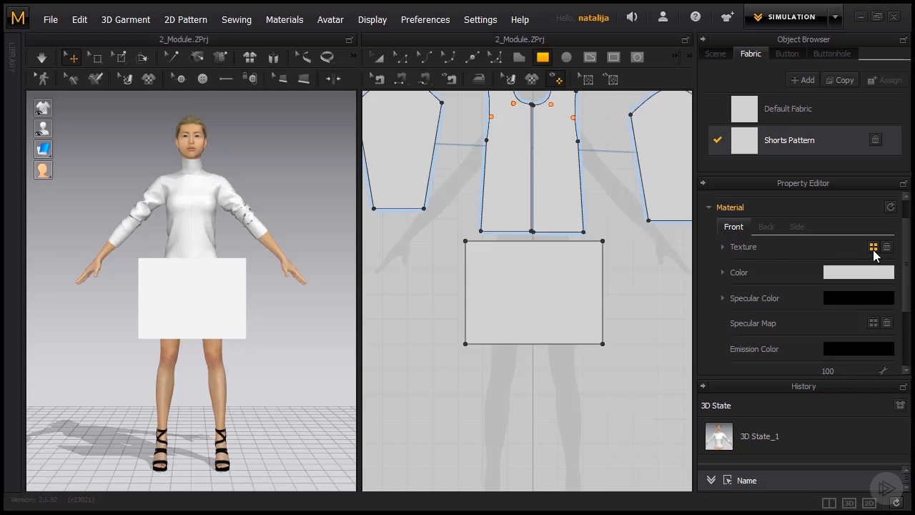
{"action": "left_click", "coordinate": [873, 246]}
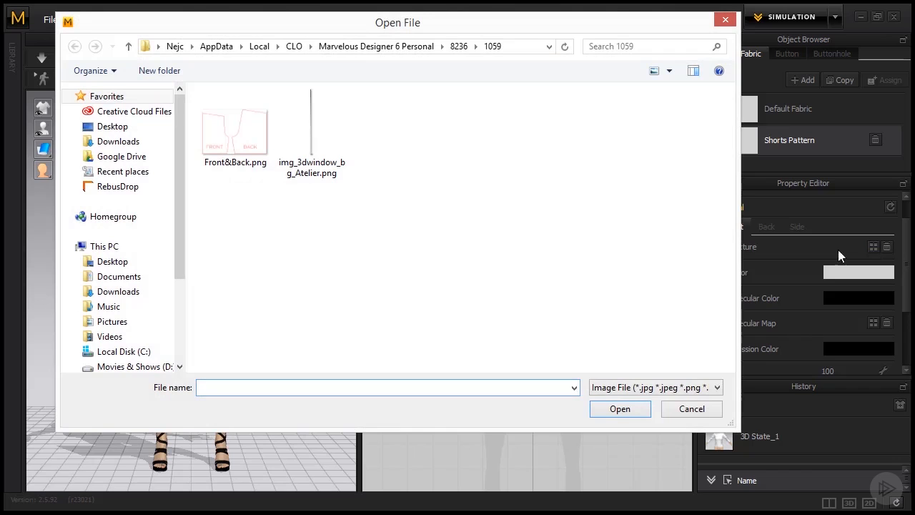
{"action": "double_click", "coordinate": [246, 147]}
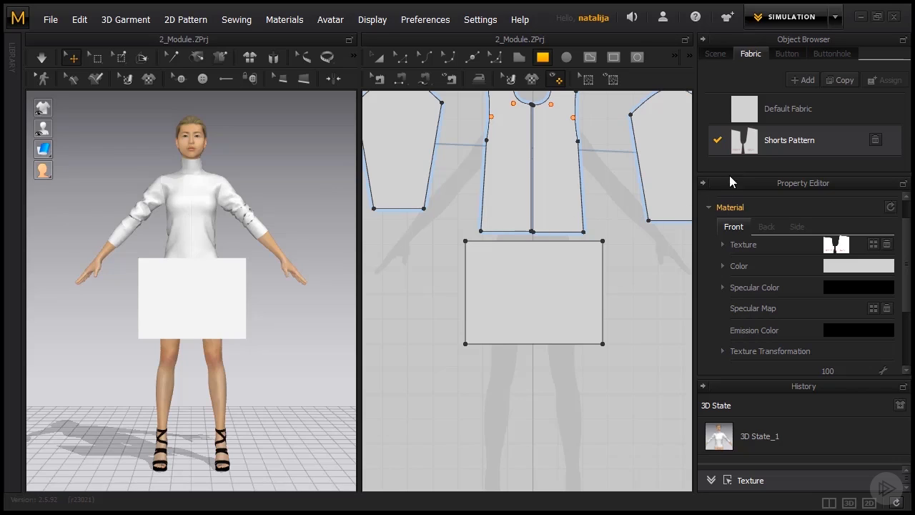
{"action": "left_click_drag", "start_coordinate": [756, 147], "coordinate": [527, 300]}
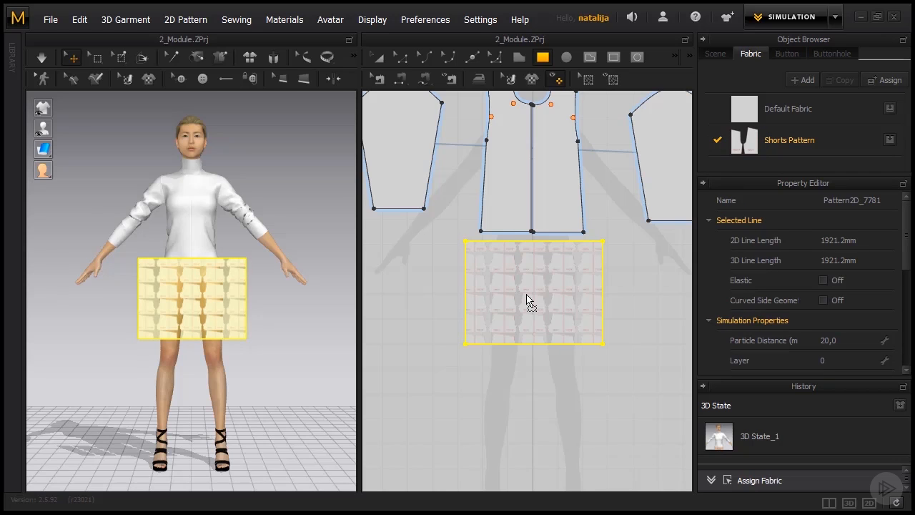
- Enlarge and reposition the rectangle's texture until a single FRONT and BACK shorts outline fills it
{"action": "left_click", "coordinate": [377, 57]}
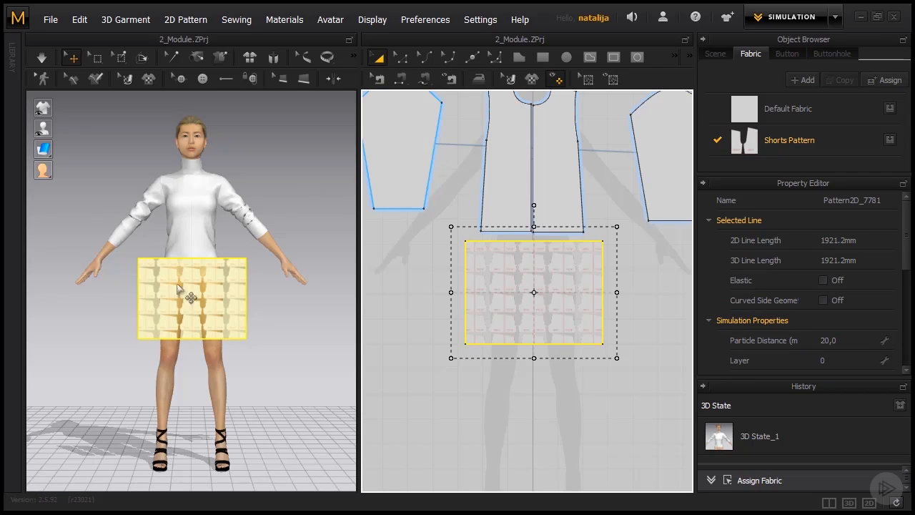
{"action": "scroll", "coordinate": [187, 289], "scroll_direction": "up", "scroll_amount": 6}
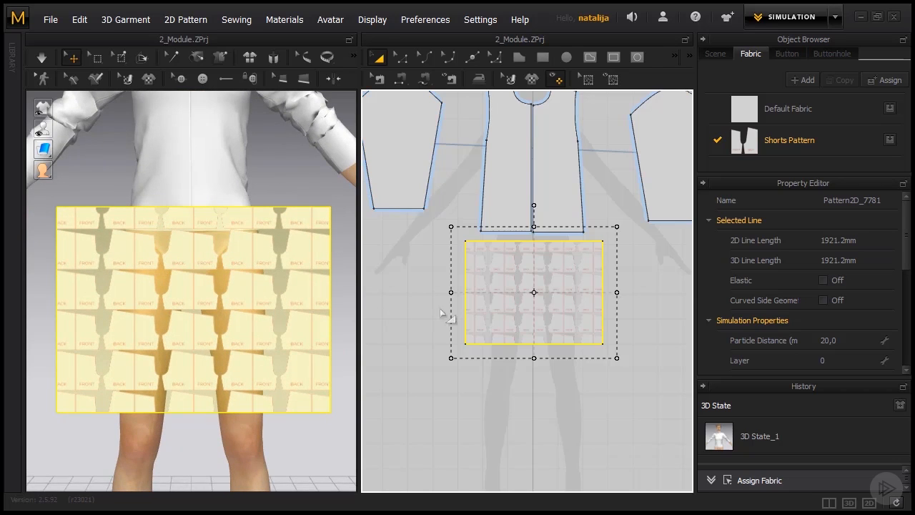
{"action": "right_click_drag", "start_coordinate": [648, 304], "coordinate": [617, 314]}
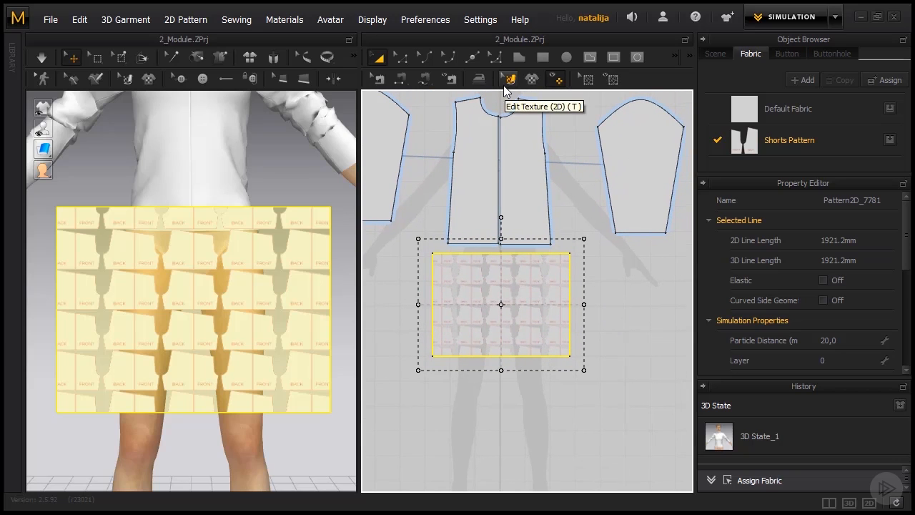
{"action": "left_click", "coordinate": [510, 78]}
{"action": "left_click", "coordinate": [510, 79]}
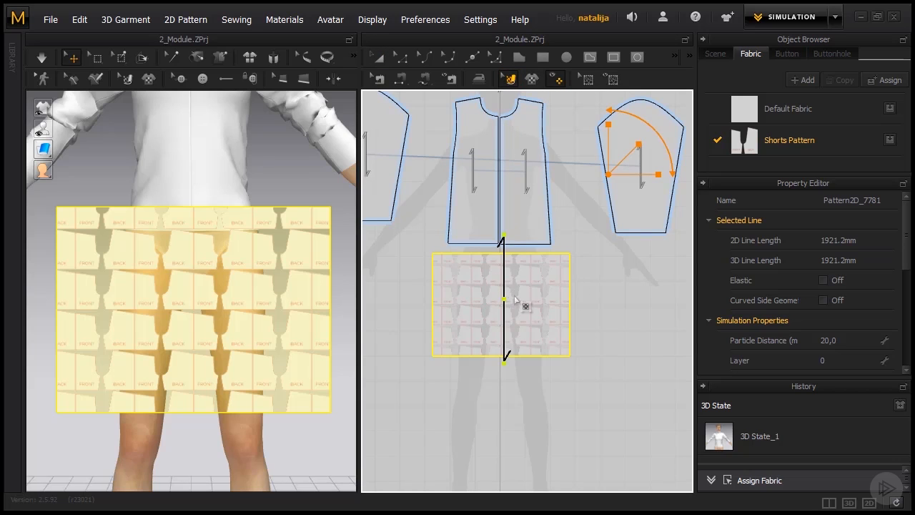
{"action": "mouse_move", "coordinate": [514, 300]}
{"action": "left_mouse_down"}
{"action": "mouse_move", "coordinate": [511, 307]}
{"action": "mouse_move", "coordinate": [516, 301]}
{"action": "left_mouse_up"}
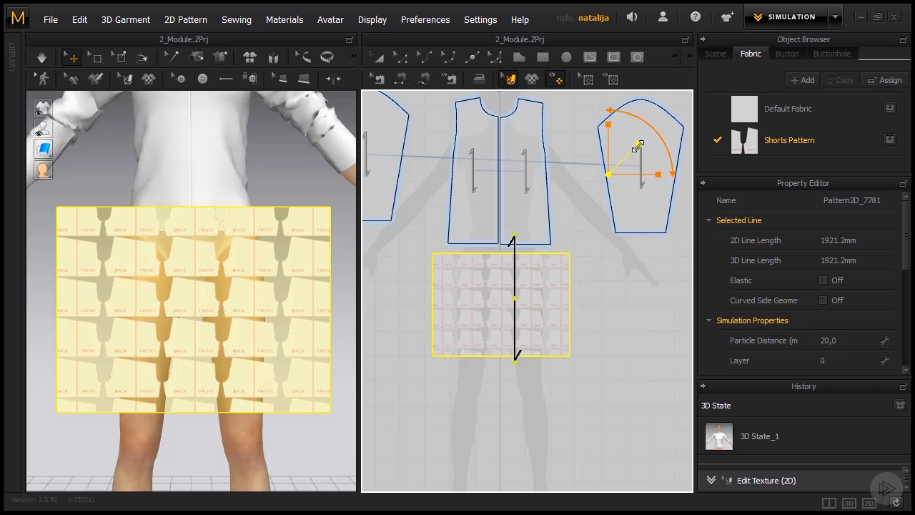
{"action": "mouse_move", "coordinate": [636, 146]}
{"action": "left_mouse_down"}
{"action": "mouse_move", "coordinate": [672, 134]}
{"action": "mouse_move", "coordinate": [733, 88]}
{"action": "mouse_move", "coordinate": [624, 145]}
{"action": "left_mouse_up"}
{"action": "left_click_drag", "start_coordinate": [529, 282], "coordinate": [548, 306]}
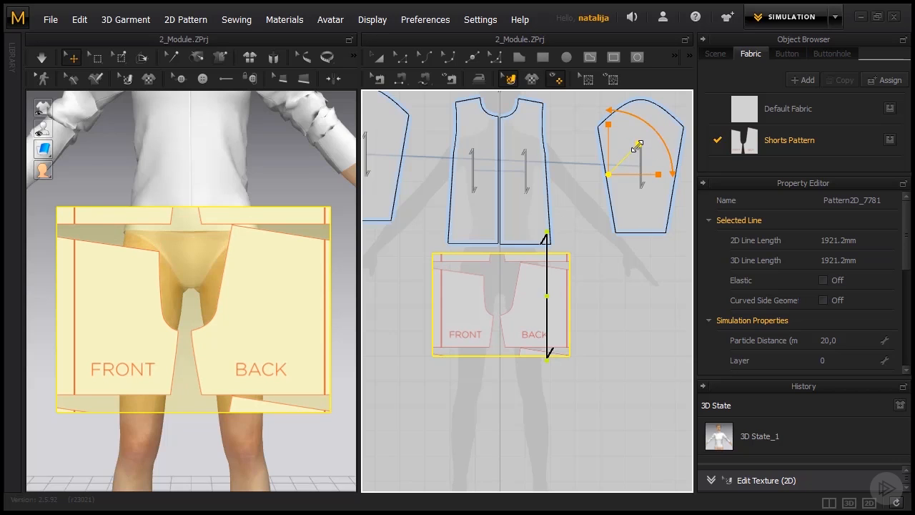
- Fine-tune the texture's scale and position so both shorts outlines, including their outer side lines, fit inside the rectangle
{"action": "left_click_drag", "start_coordinate": [637, 146], "coordinate": [639, 144]}
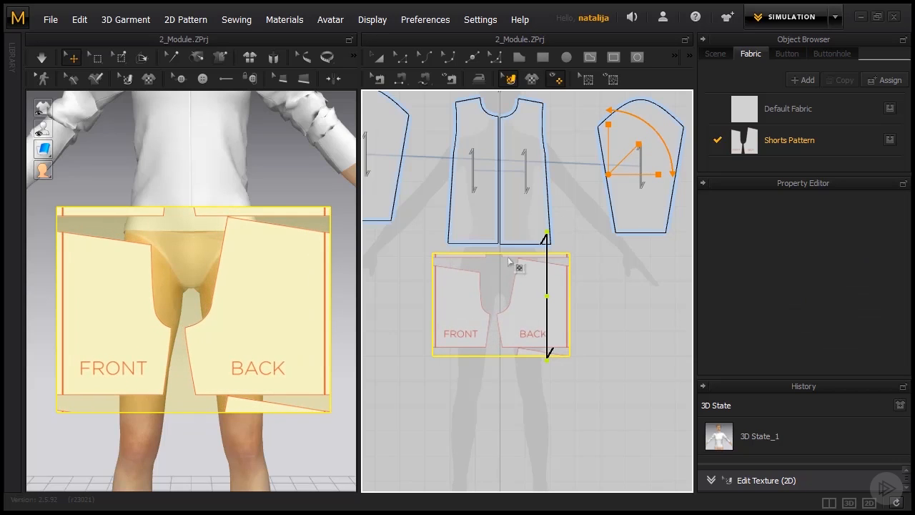
{"action": "left_click", "coordinate": [521, 284]}
{"action": "left_click_drag", "start_coordinate": [520, 286], "coordinate": [521, 285]}
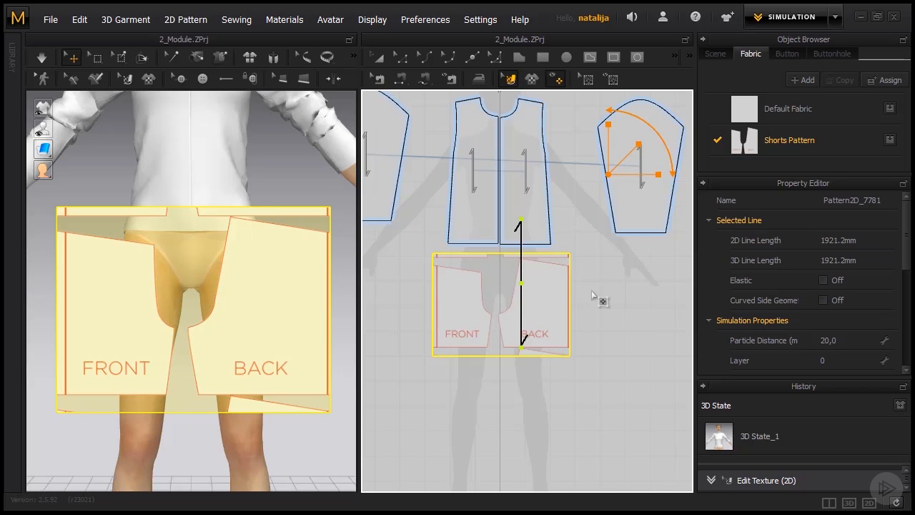
- Trace the FRONT shorts outline as a closed five-point polygon, with a straight segment for the crotch curve
{"action": "left_click", "coordinate": [518, 60]}
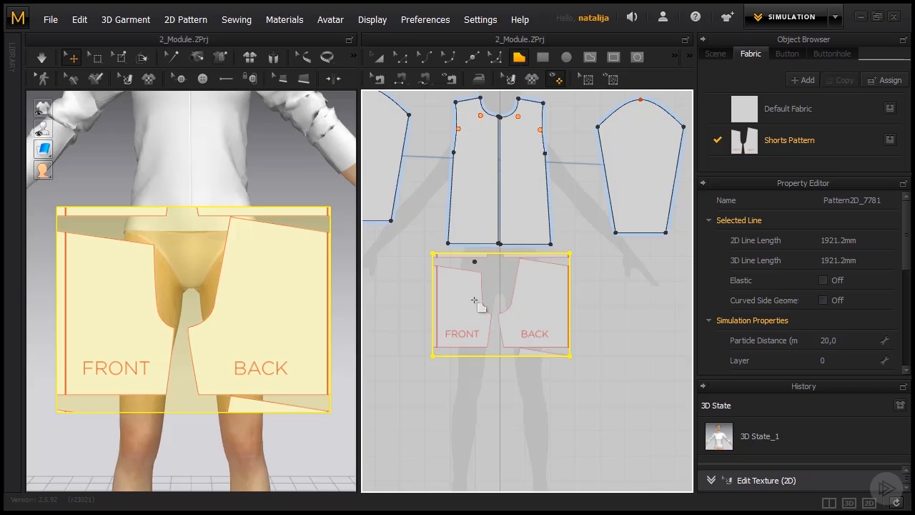
{"action": "scroll", "coordinate": [443, 332], "scroll_direction": "up", "scroll_amount": 5}
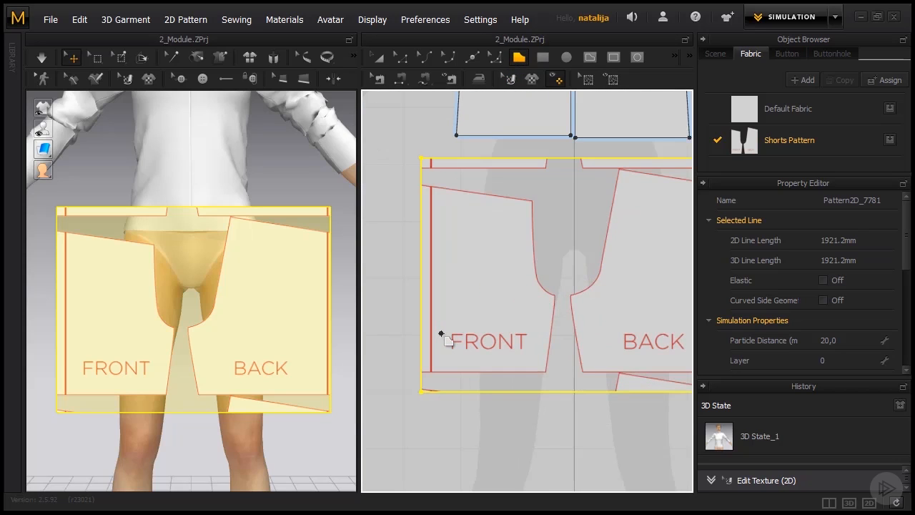
{"action": "left_click", "coordinate": [432, 371]}
{"action": "left_click", "coordinate": [432, 186]}
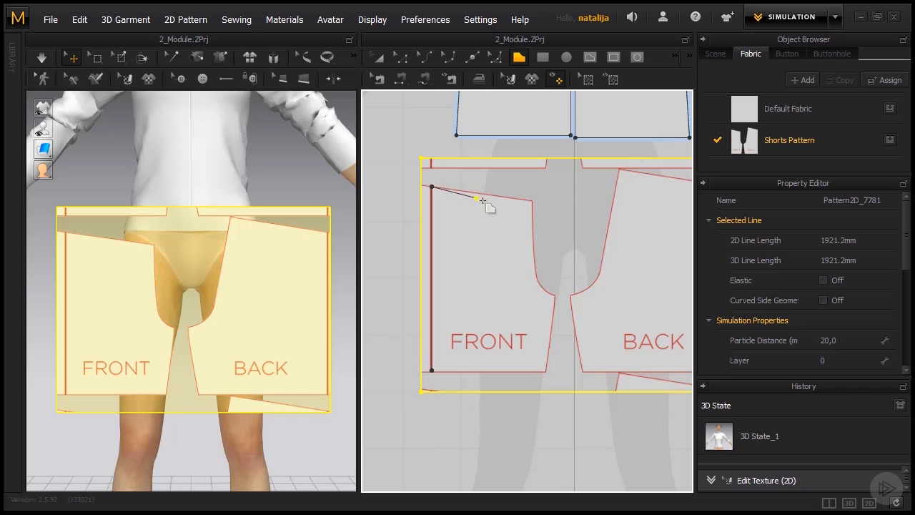
{"action": "left_click", "coordinate": [531, 201]}
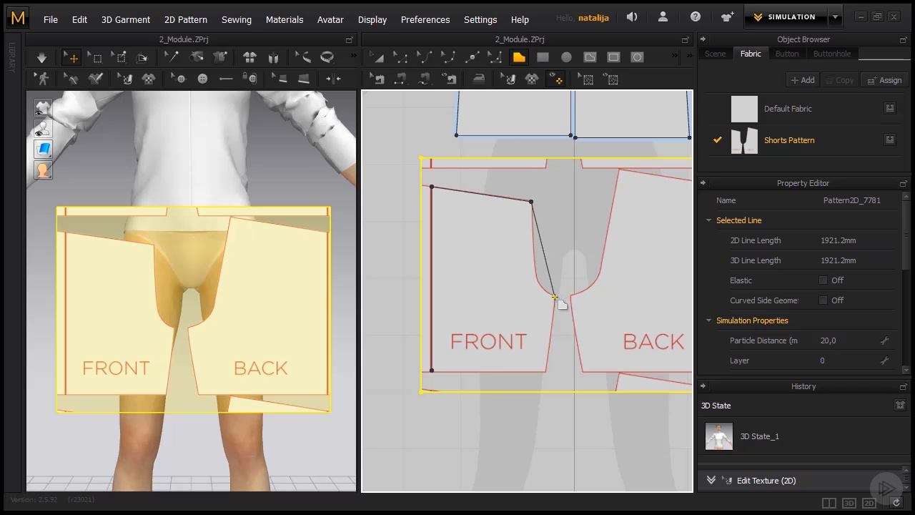
{"action": "left_click", "coordinate": [555, 296]}
{"action": "left_click", "coordinate": [545, 371]}
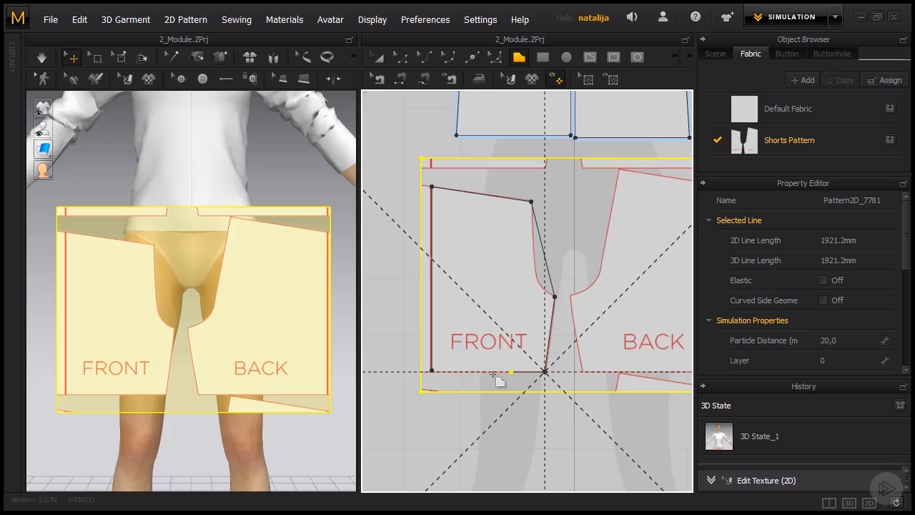
{"action": "left_click", "coordinate": [431, 371]}
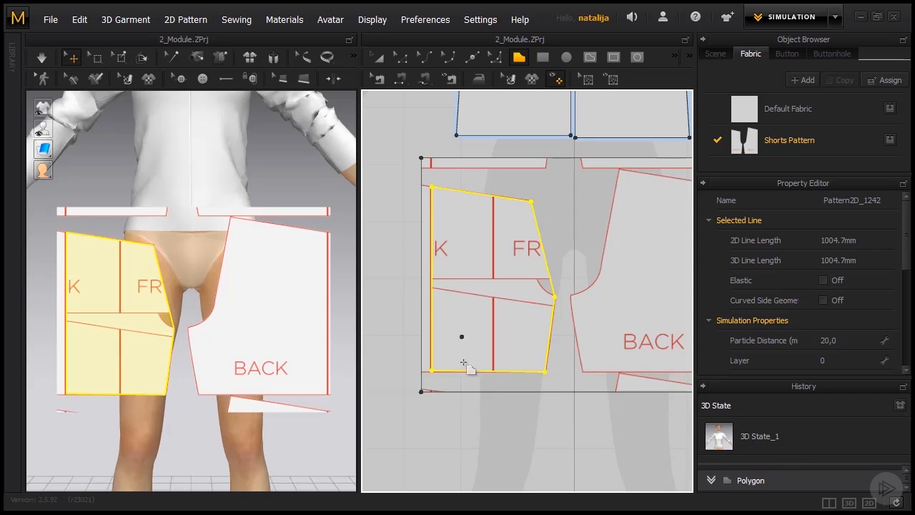
- Assign the Default Fabric to the traced front shorts piece
{"action": "middle_click_drag", "start_coordinate": [522, 417], "coordinate": [490, 433]}
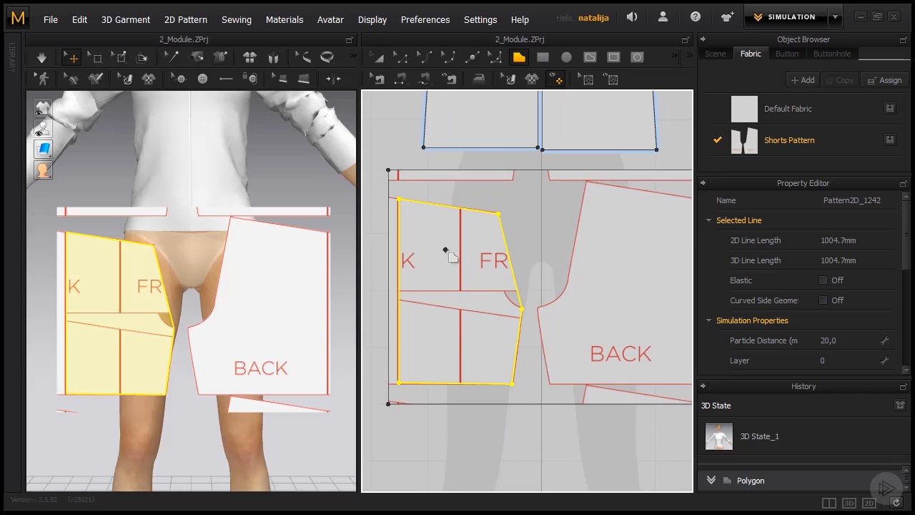
{"action": "left_click", "coordinate": [379, 60]}
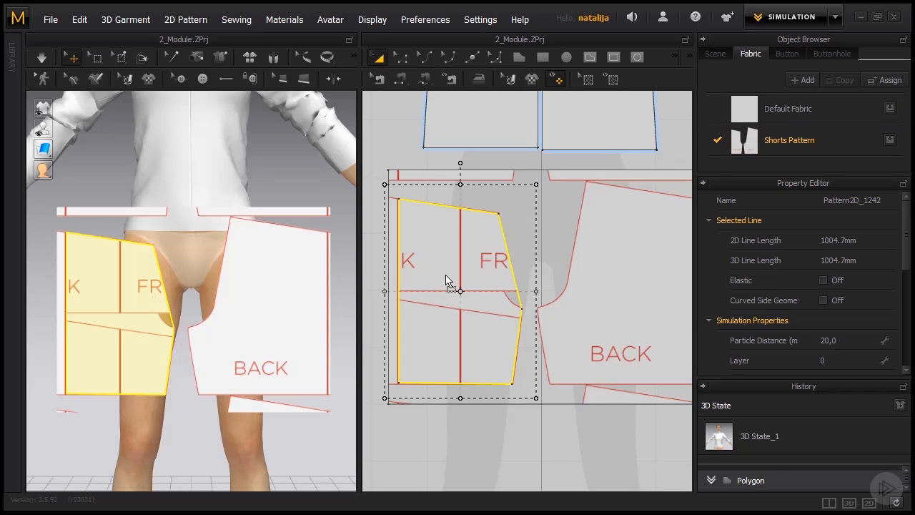
{"action": "left_click_drag", "start_coordinate": [447, 281], "coordinate": [447, 279]}
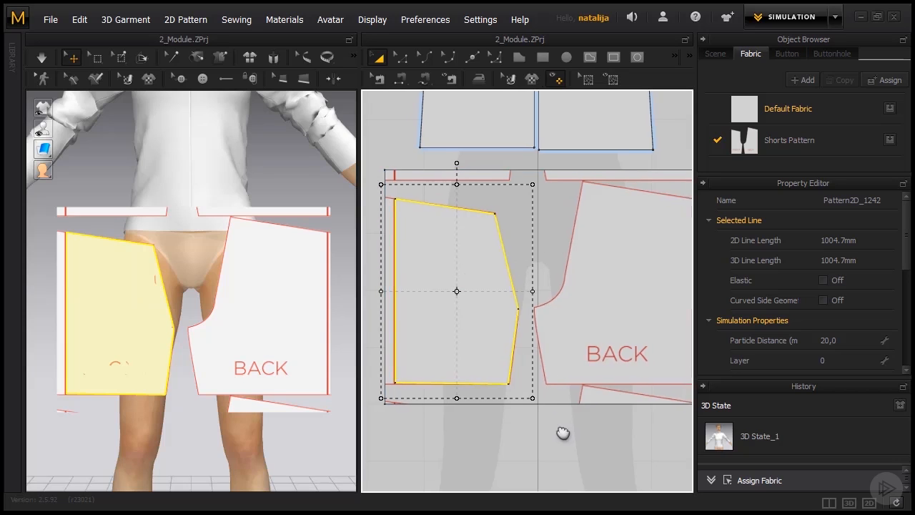
- Trace the BACK shorts outline as a closed five-point polygon with a straight crotch segment, and assign the Default Fabric to it
{"action": "right_click_drag", "start_coordinate": [561, 431], "coordinate": [529, 434]}
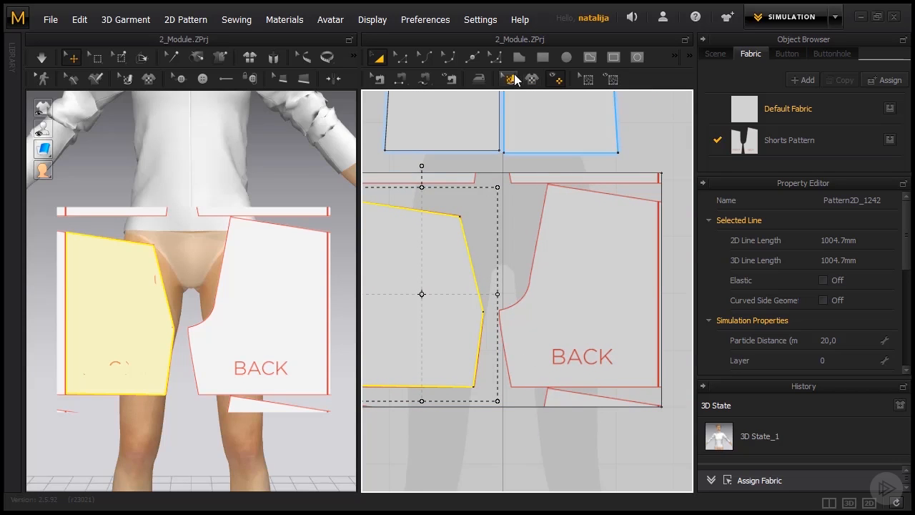
{"action": "left_click", "coordinate": [517, 65]}
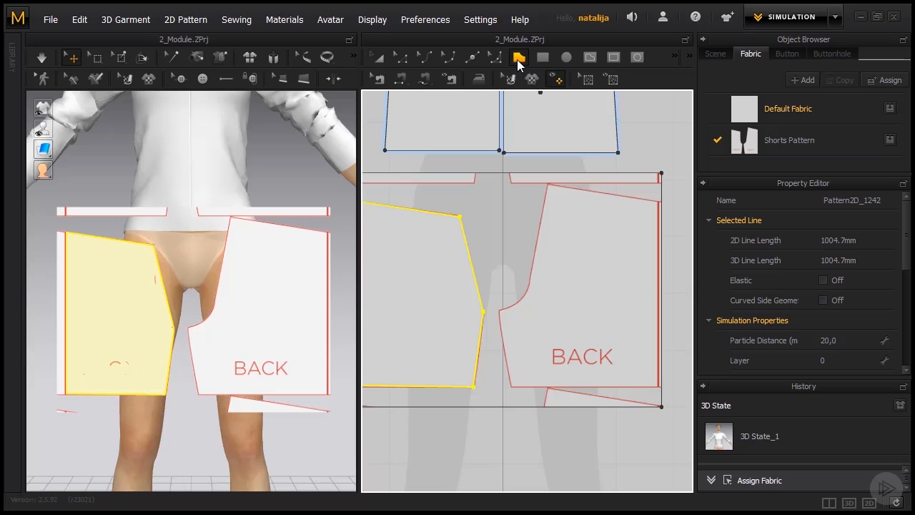
{"action": "left_click", "coordinate": [548, 185]}
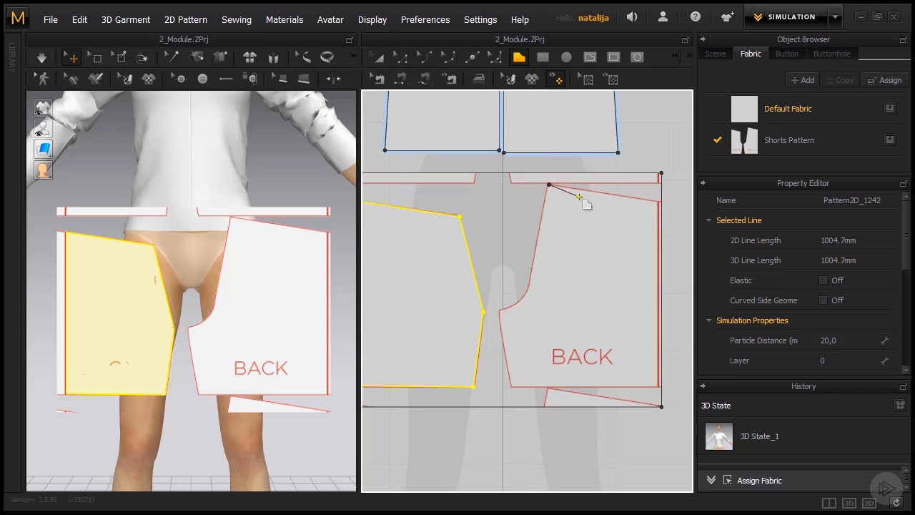
{"action": "left_click", "coordinate": [658, 201]}
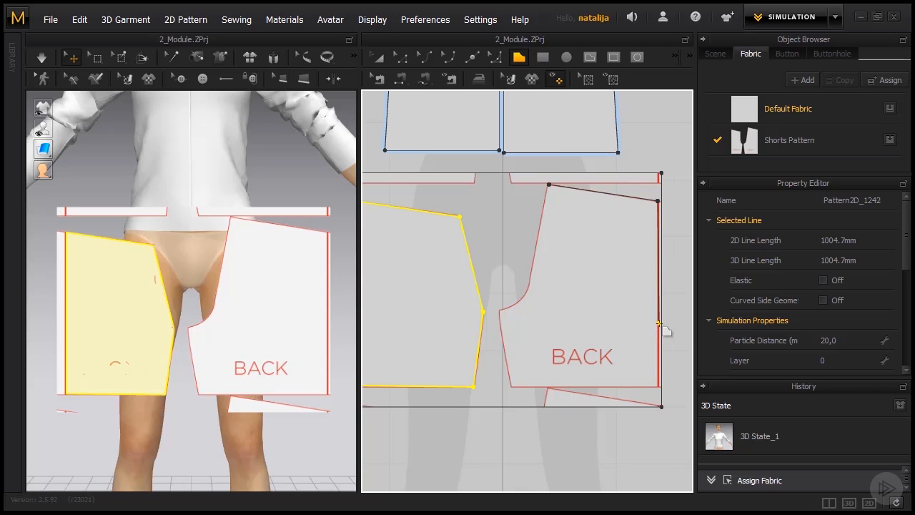
{"action": "left_click", "coordinate": [658, 386]}
{"action": "left_click", "coordinate": [511, 386]}
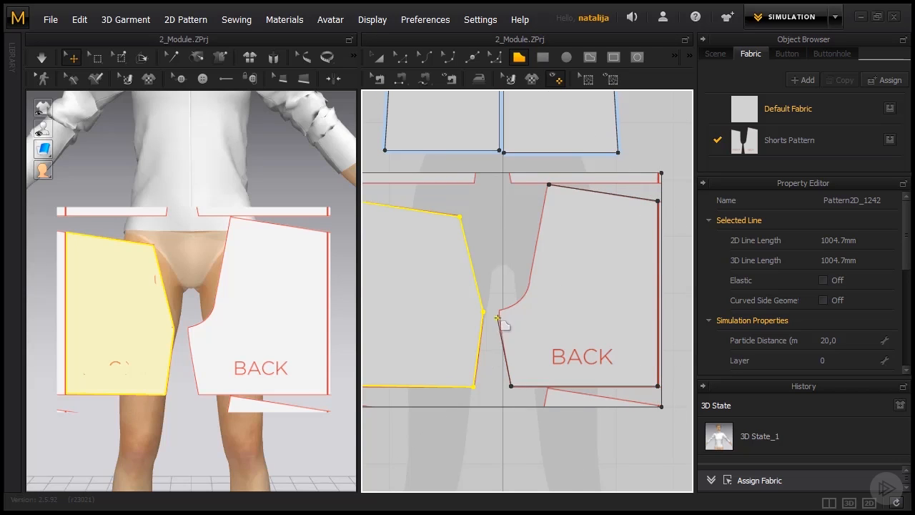
{"action": "left_click", "coordinate": [499, 310]}
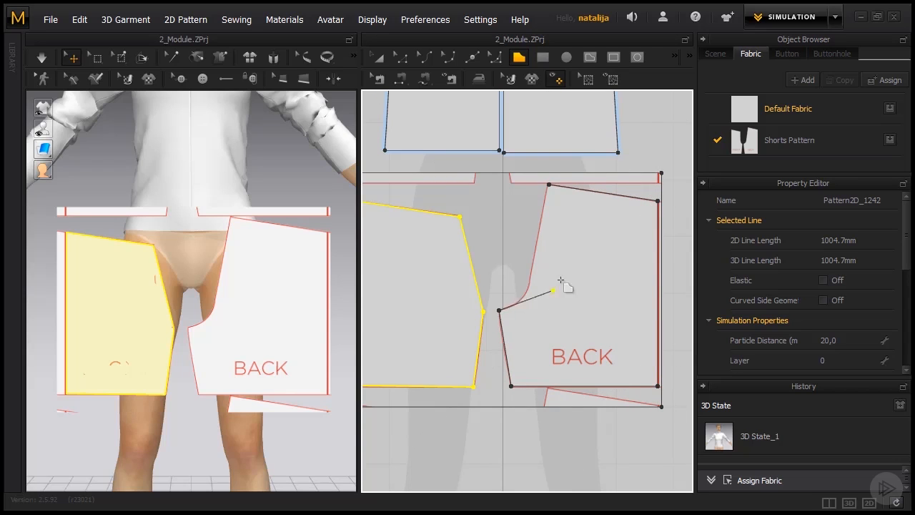
{"action": "left_click", "coordinate": [548, 186]}
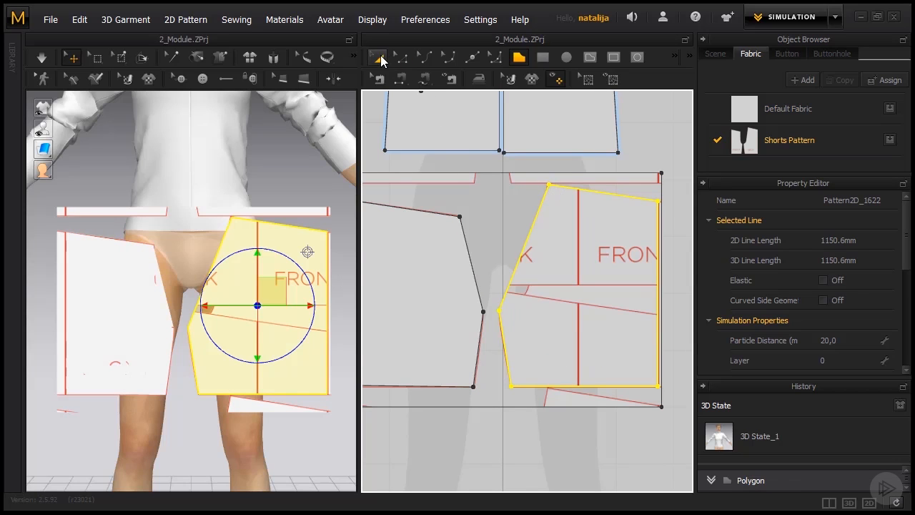
{"action": "left_click", "coordinate": [379, 58]}
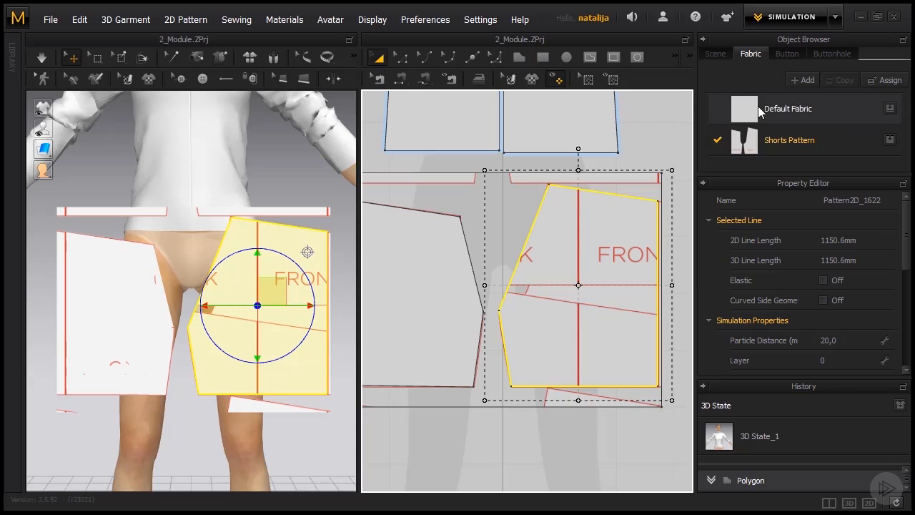
{"action": "left_click_drag", "start_coordinate": [759, 111], "coordinate": [600, 261]}
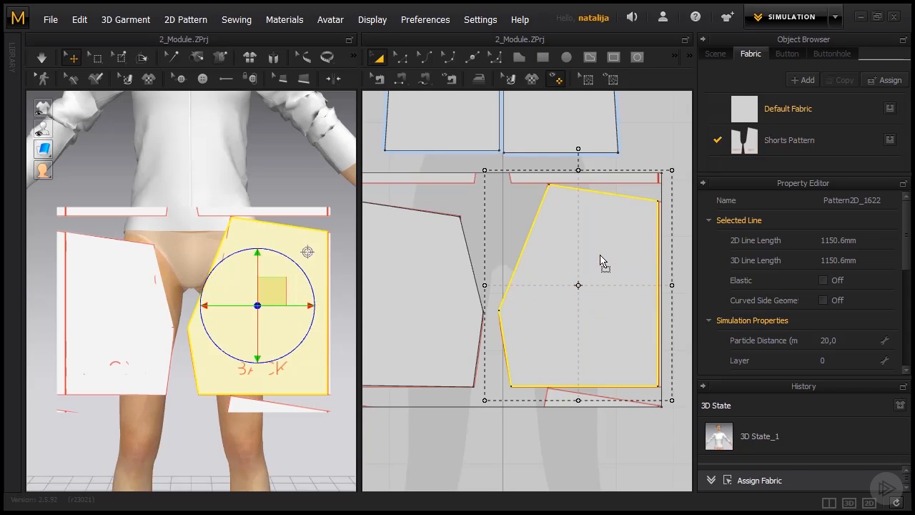
- Bend the front piece's straight crotch segment with two curve points so it follows the template's crotch curve
{"action": "scroll", "coordinate": [588, 261], "scroll_direction": "down", "scroll_amount": 2}
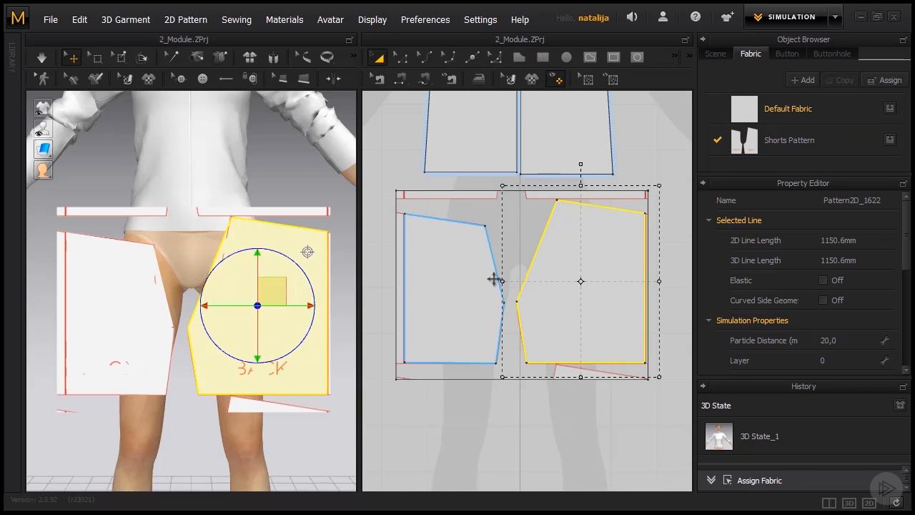
{"action": "scroll", "coordinate": [492, 271], "scroll_direction": "up", "scroll_amount": 2}
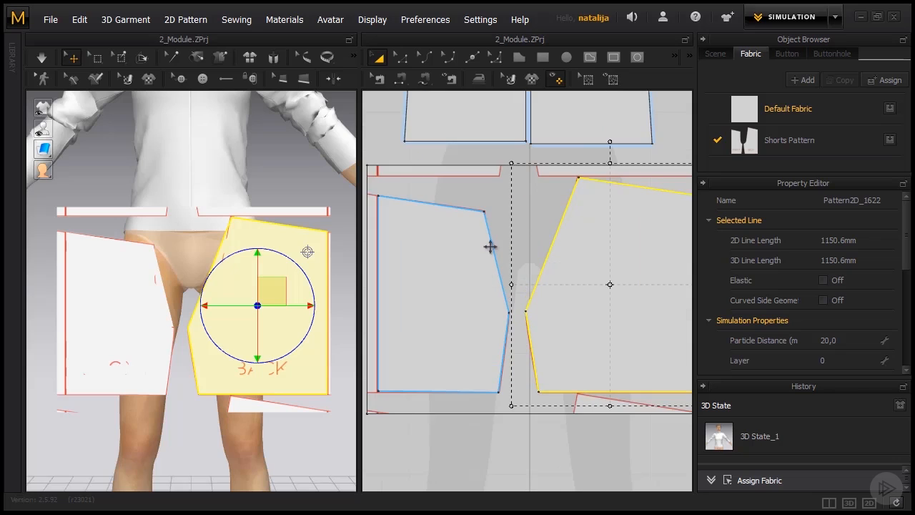
{"action": "left_click", "coordinate": [445, 63]}
{"action": "scroll", "coordinate": [478, 295], "scroll_direction": "up", "scroll_amount": 2}
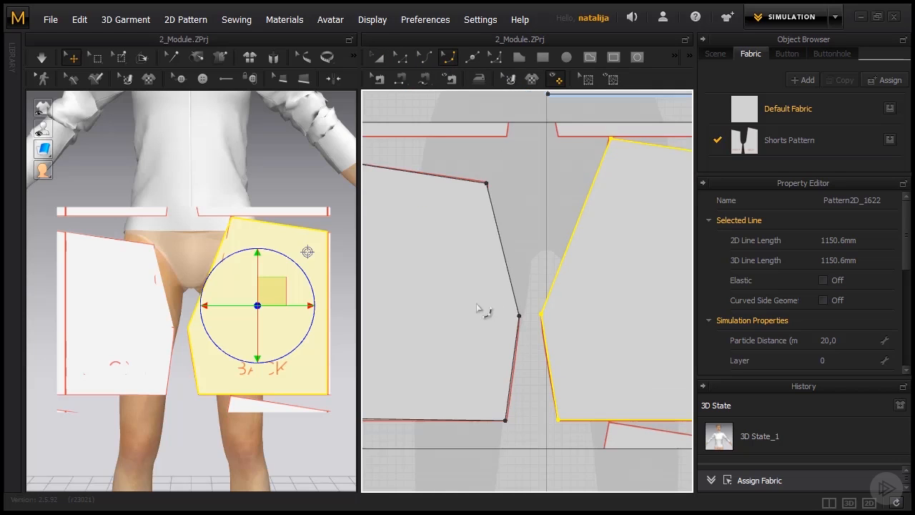
{"action": "left_click_drag", "start_coordinate": [512, 290], "coordinate": [497, 291]}
{"action": "left_click_drag", "start_coordinate": [486, 250], "coordinate": [490, 271]}
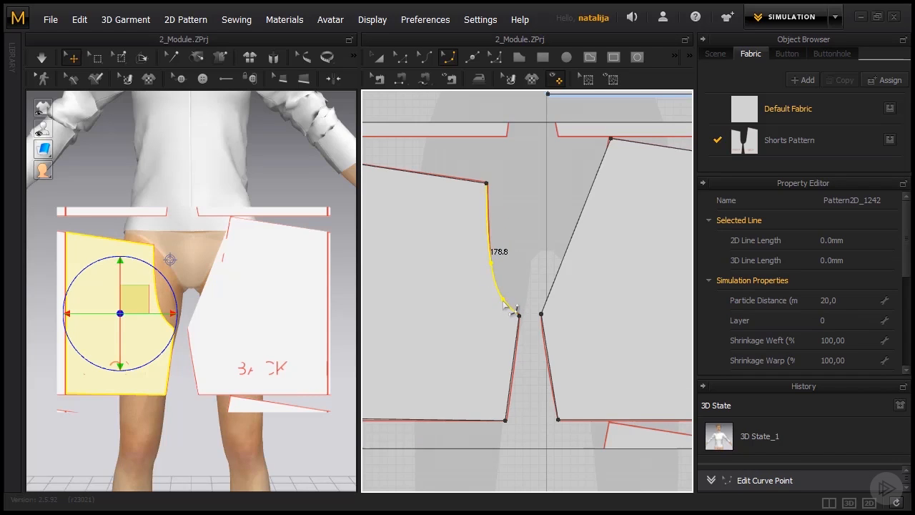
{"action": "mouse_move", "coordinate": [503, 303]}
{"action": "left_mouse_down"}
{"action": "mouse_move", "coordinate": [504, 312]}
{"action": "mouse_move", "coordinate": [498, 308]}
{"action": "left_mouse_up"}
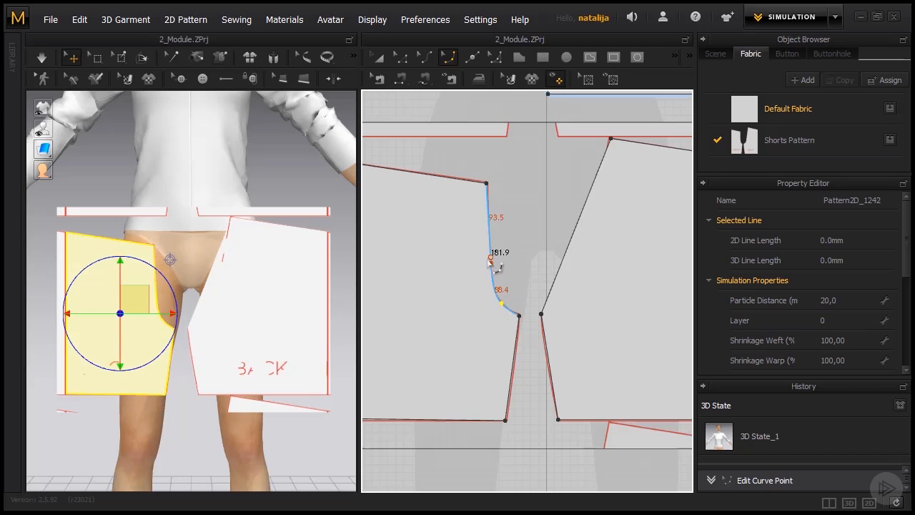
{"action": "left_click_drag", "start_coordinate": [500, 257], "coordinate": [497, 260]}
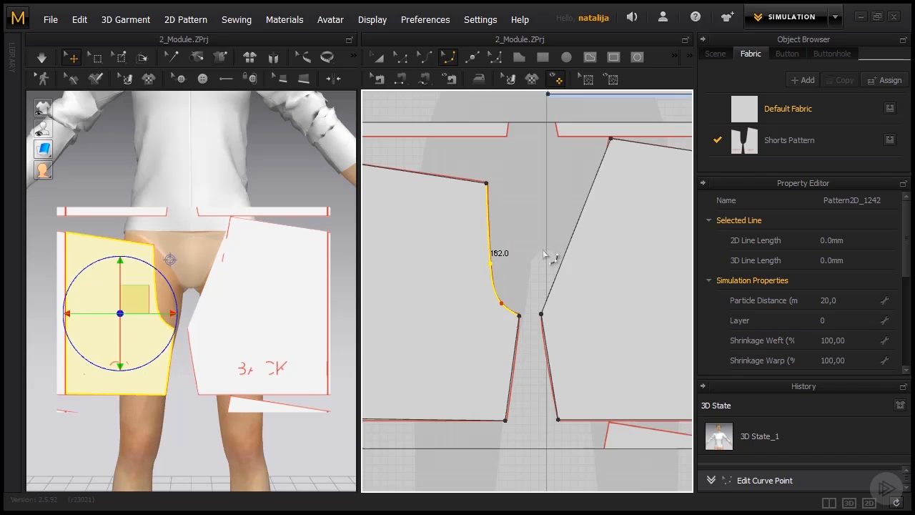
- Bend the back piece's straight crotch segment with two curve points to match the template's back crotch curve
{"action": "middle_click_drag", "start_coordinate": [543, 255], "coordinate": [515, 259]}
{"action": "left_click_drag", "start_coordinate": [545, 224], "coordinate": [545, 293]}
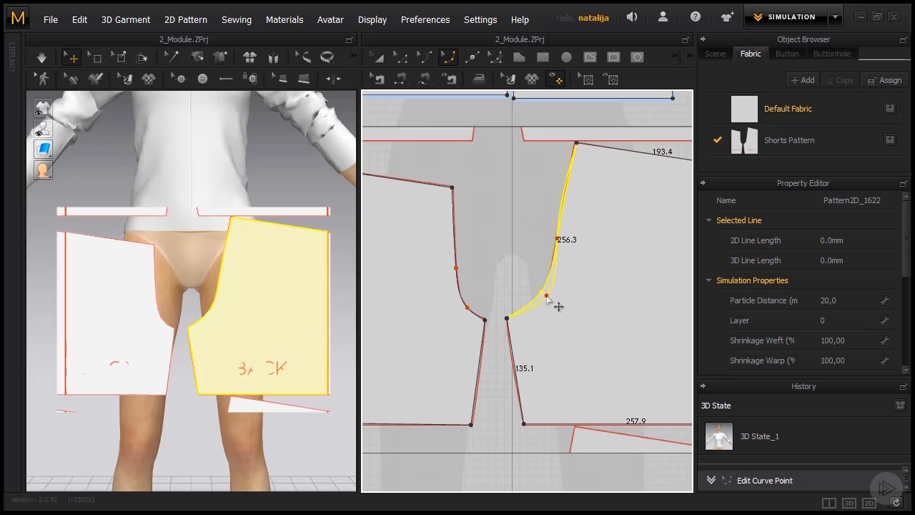
{"action": "left_click_drag", "start_coordinate": [558, 243], "coordinate": [558, 246]}
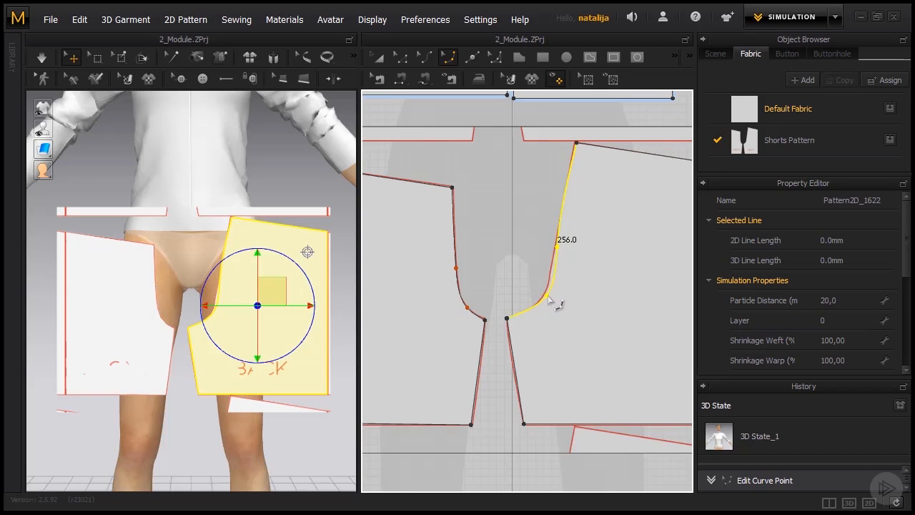
{"action": "left_click_drag", "start_coordinate": [546, 295], "coordinate": [540, 308]}
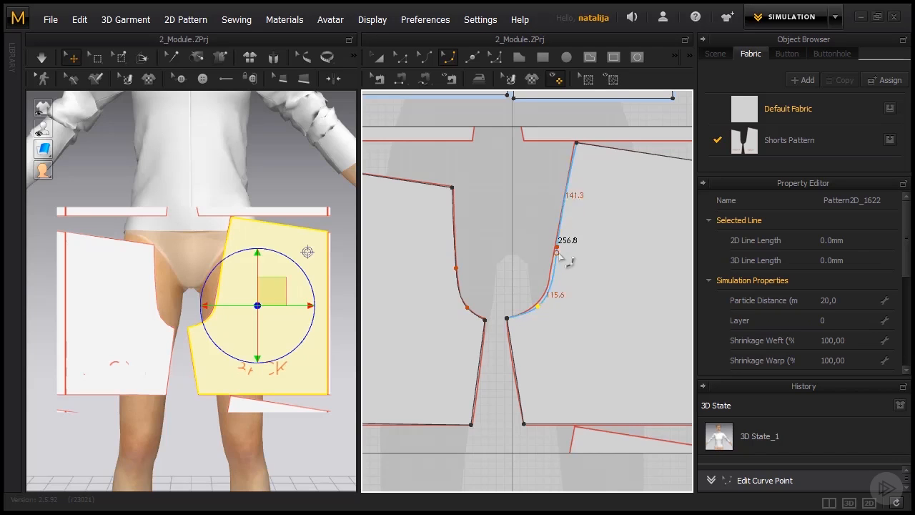
{"action": "scroll", "coordinate": [525, 266], "scroll_direction": "down", "scroll_amount": 3}
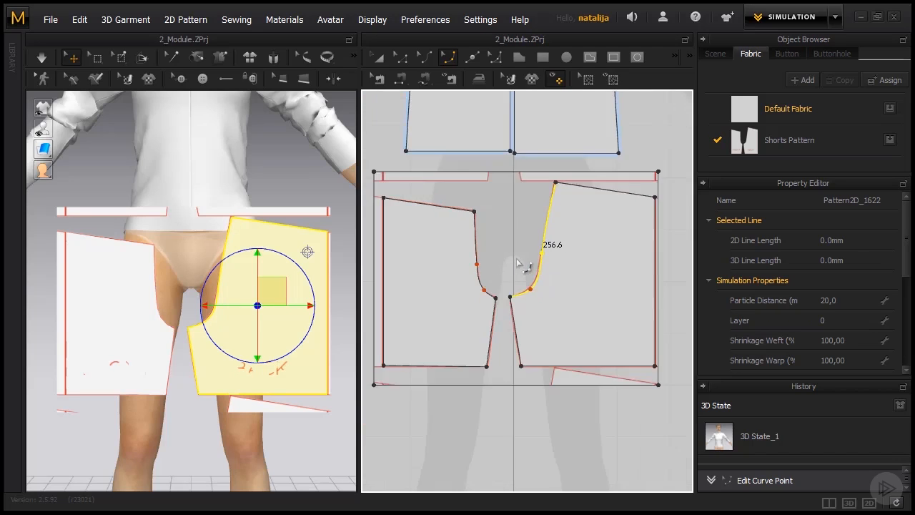
- Delete the template rectangle from behind the traced pieces and remove the Shorts Pattern fabric
{"action": "left_click", "coordinate": [378, 60]}
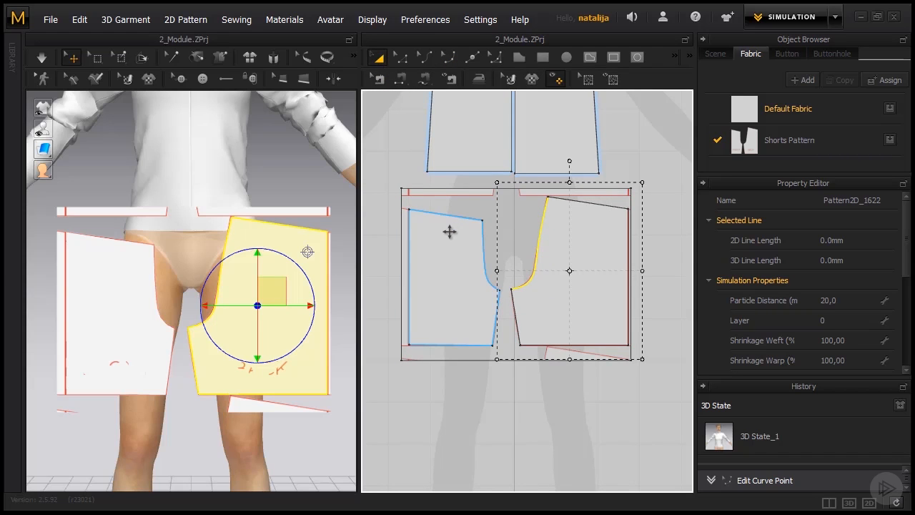
{"action": "left_click", "coordinate": [461, 199]}
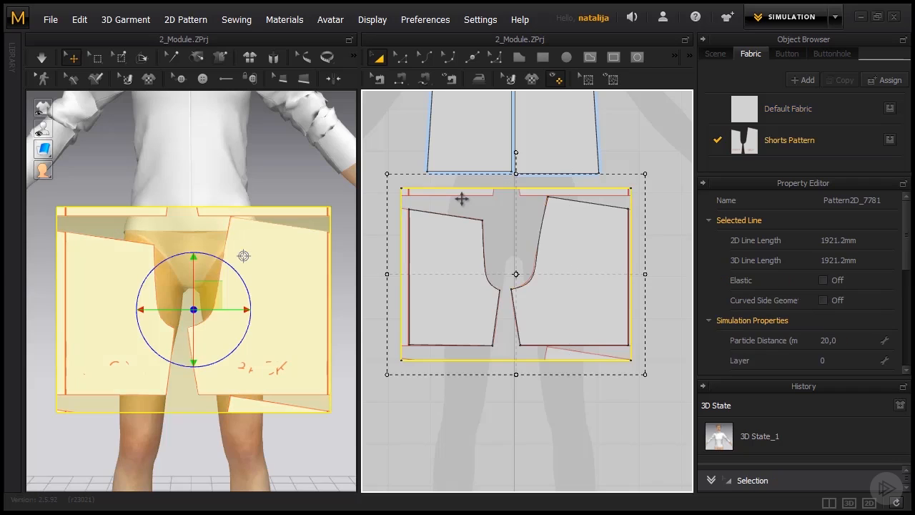
{"action": "scroll", "coordinate": [444, 198], "scroll_direction": "down", "scroll_amount": 4}
{"action": "left_click_drag", "start_coordinate": [466, 202], "coordinate": [563, 239]}
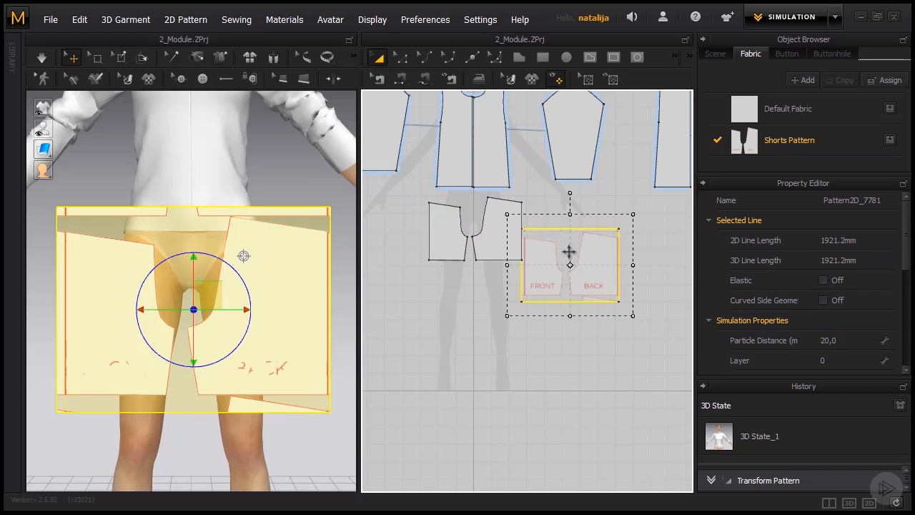
{"action": "key", "text": "Delete"}
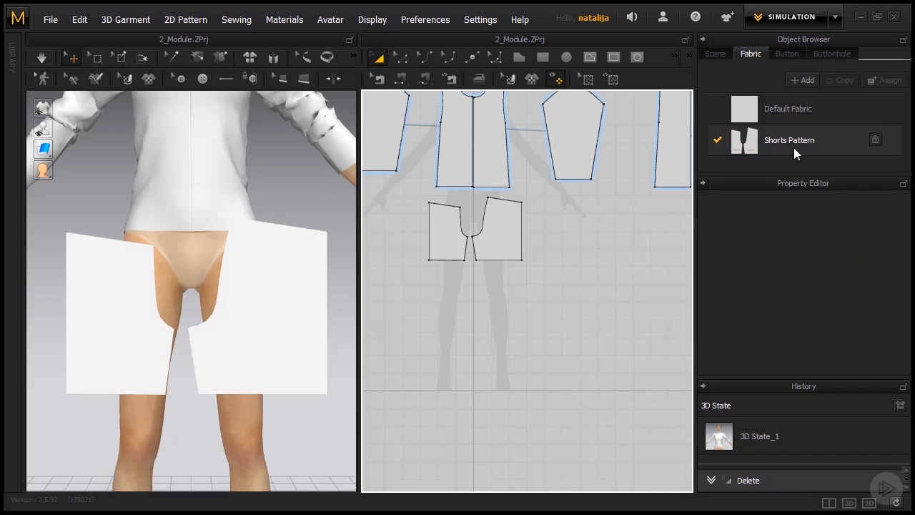
{"action": "left_click", "coordinate": [875, 140]}
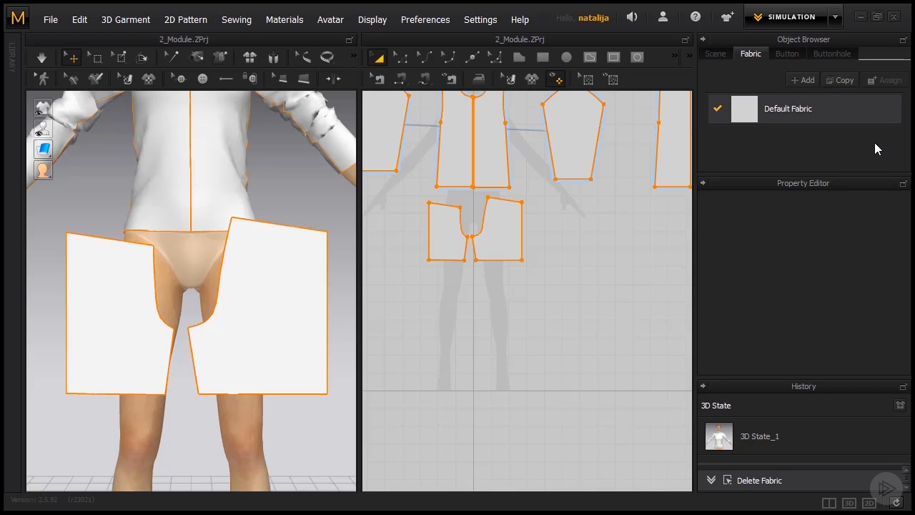
- Move the back shorts piece clear of the avatar, below the sleeve pattern, and place the front piece just under the bodice front
{"action": "left_click", "coordinate": [571, 266]}
{"action": "right_click_drag", "start_coordinate": [562, 270], "coordinate": [561, 273]}
{"action": "left_click_drag", "start_coordinate": [483, 245], "coordinate": [563, 255]}
{"action": "left_click_drag", "start_coordinate": [441, 240], "coordinate": [444, 230]}
{"action": "left_click_drag", "start_coordinate": [577, 262], "coordinate": [593, 255]}
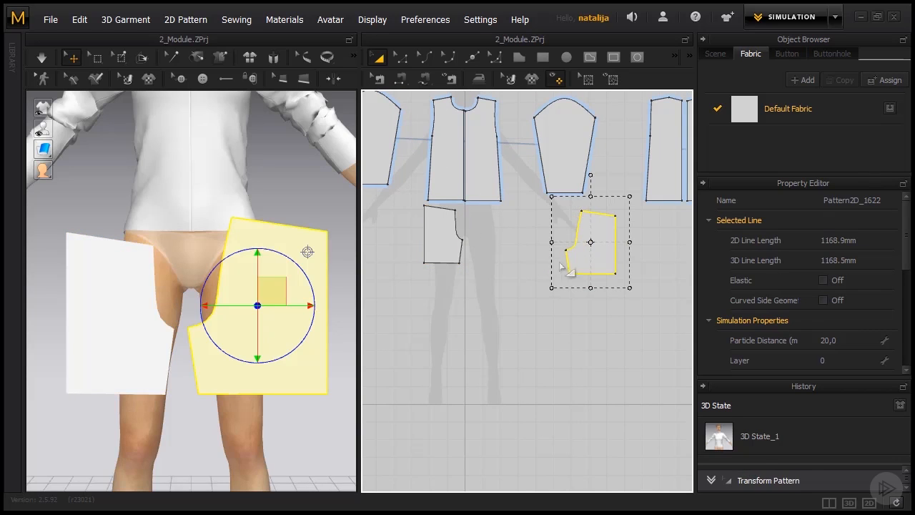
- Mirror-paste a copy of the front shorts piece about 236 mm across, with the two crotch curves facing each other
{"action": "middle_click_drag", "start_coordinate": [491, 252], "coordinate": [494, 276]}
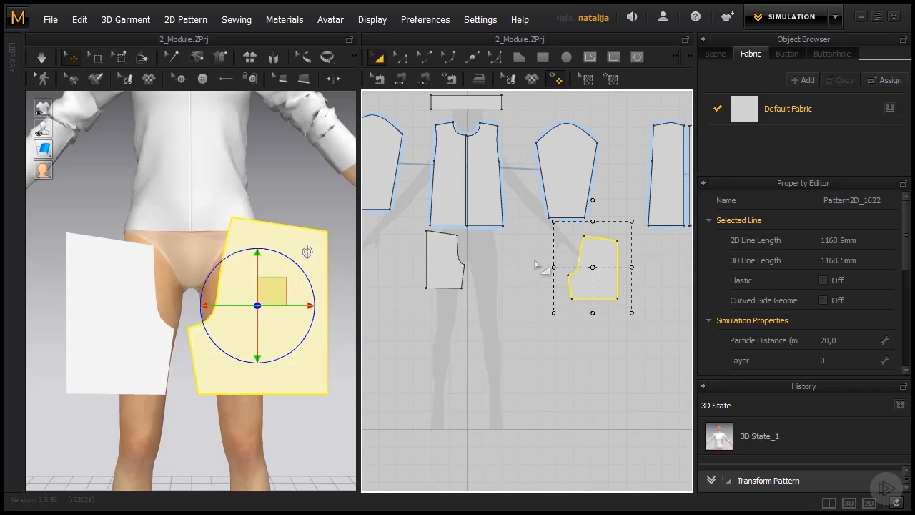
{"action": "left_click", "coordinate": [441, 263]}
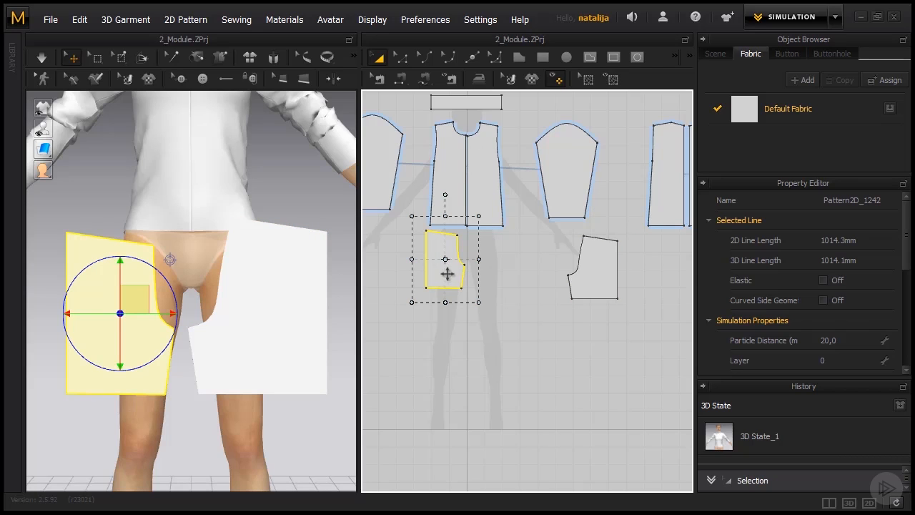
{"action": "scroll", "coordinate": [414, 257], "scroll_direction": "up", "scroll_amount": 1}
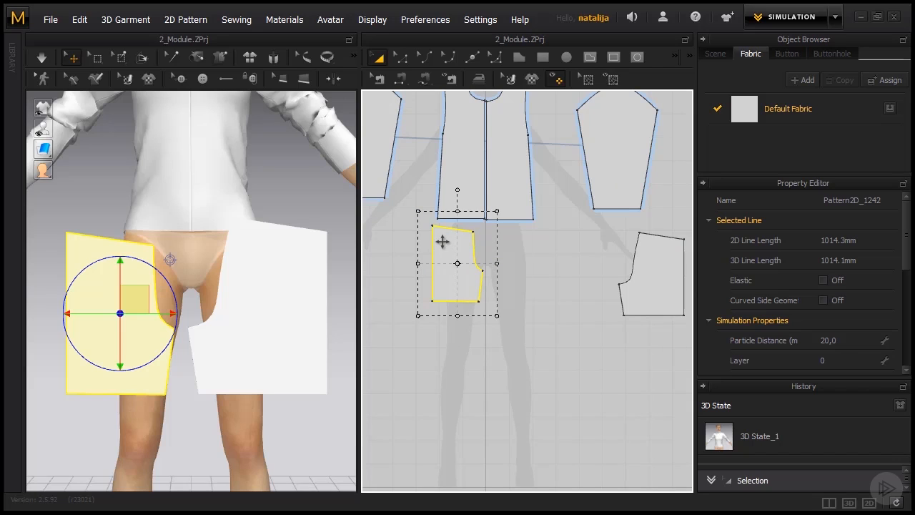
{"action": "key", "text": "ctrl+c"}
{"action": "key", "text": "ctrl+r"}
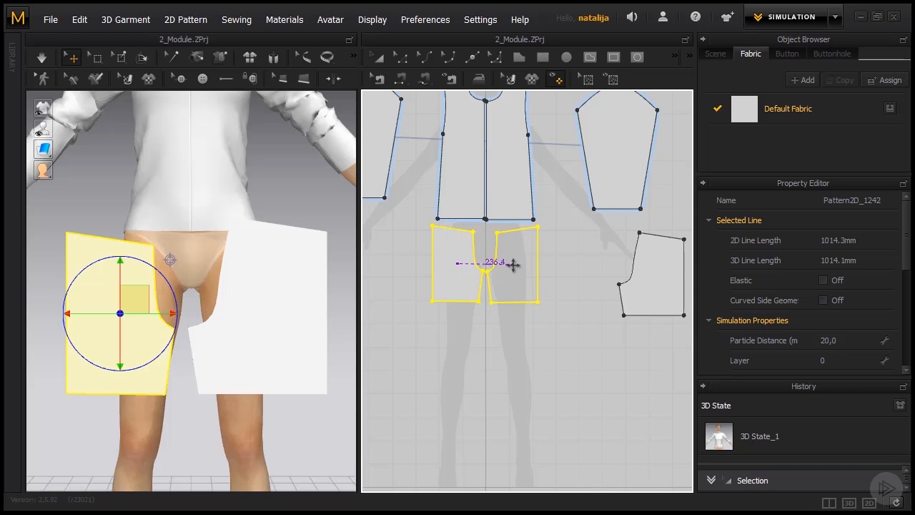
{"action": "left_click", "coordinate": [513, 264]}
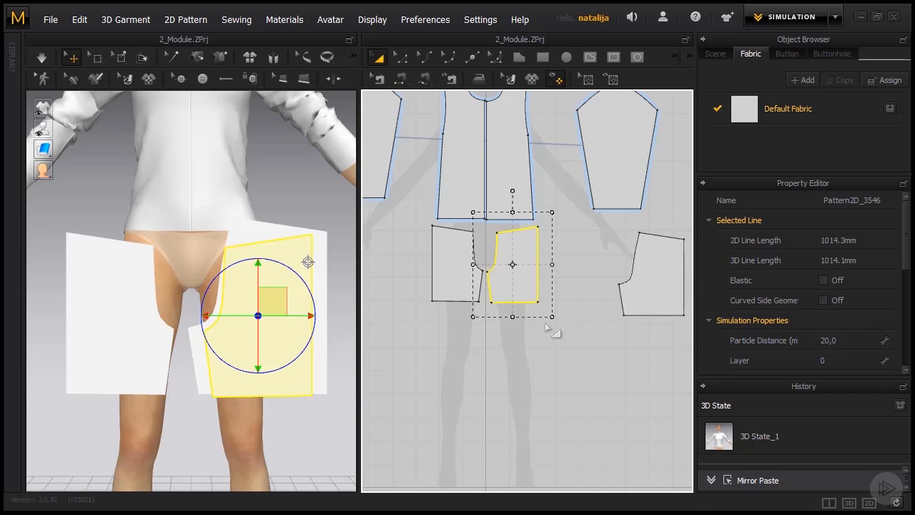
- Shift the back shorts piece further from the front pieces and mirror-paste a copy beside it, crotch curves facing
{"action": "middle_click_drag", "start_coordinate": [582, 360], "coordinate": [479, 388]}
{"action": "left_click_drag", "start_coordinate": [549, 308], "coordinate": [600, 311]}
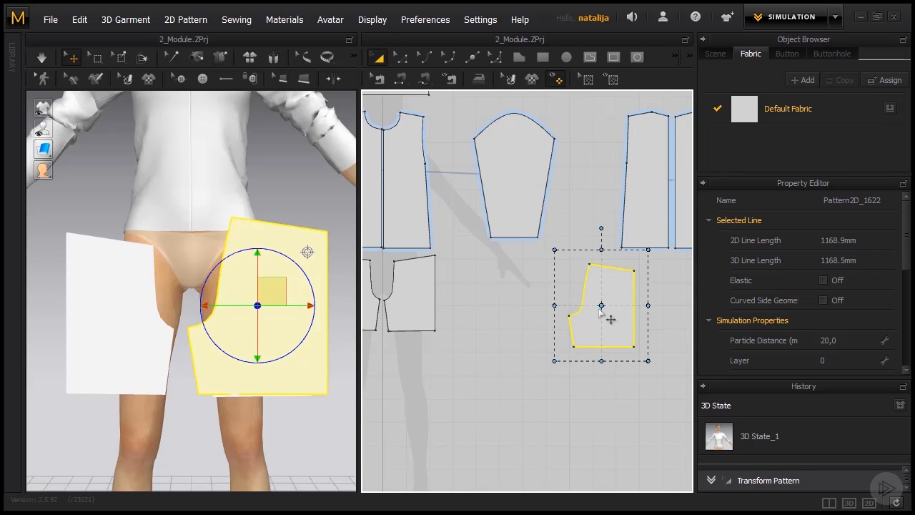
{"action": "left_click_drag", "start_coordinate": [599, 305], "coordinate": [527, 306]}
{"action": "left_click", "coordinate": [527, 306]}
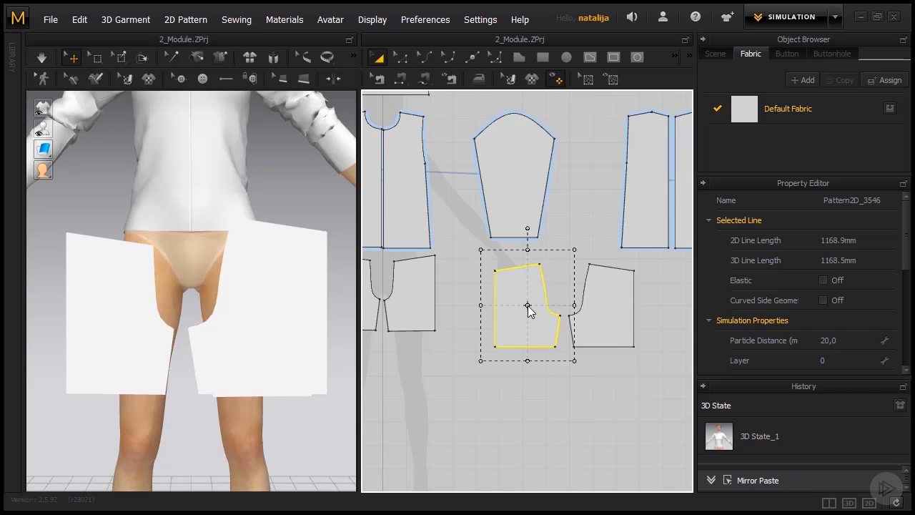
{"action": "scroll", "coordinate": [567, 316], "scroll_direction": "down", "scroll_amount": 2}
{"action": "right_click_drag", "start_coordinate": [473, 348], "coordinate": [507, 358]}
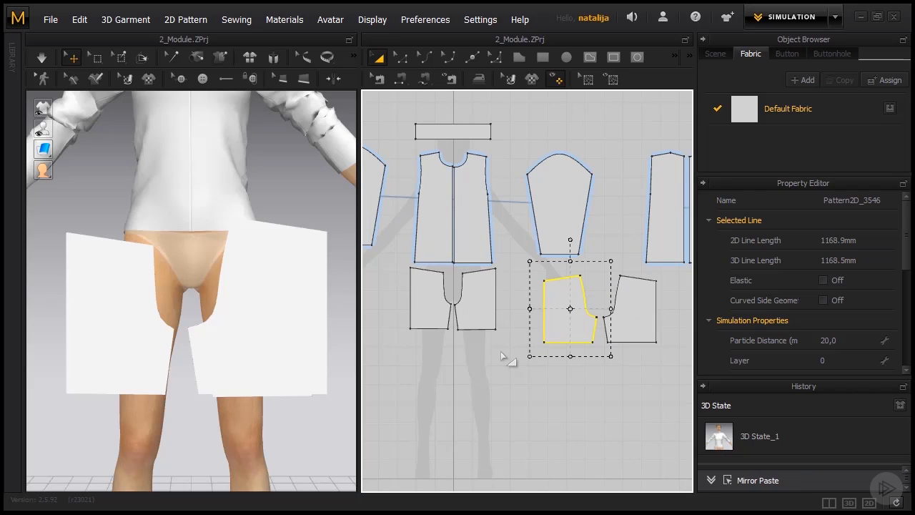
- Link the two front shorts pieces with Symmetrization
{"action": "left_click", "coordinate": [483, 308]}
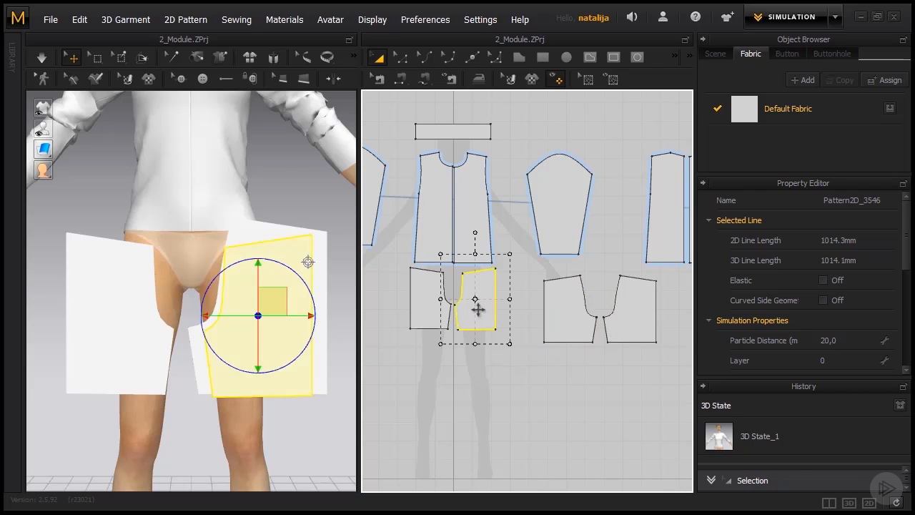
{"action": "left_click", "coordinate": [426, 299], "text": "shift"}
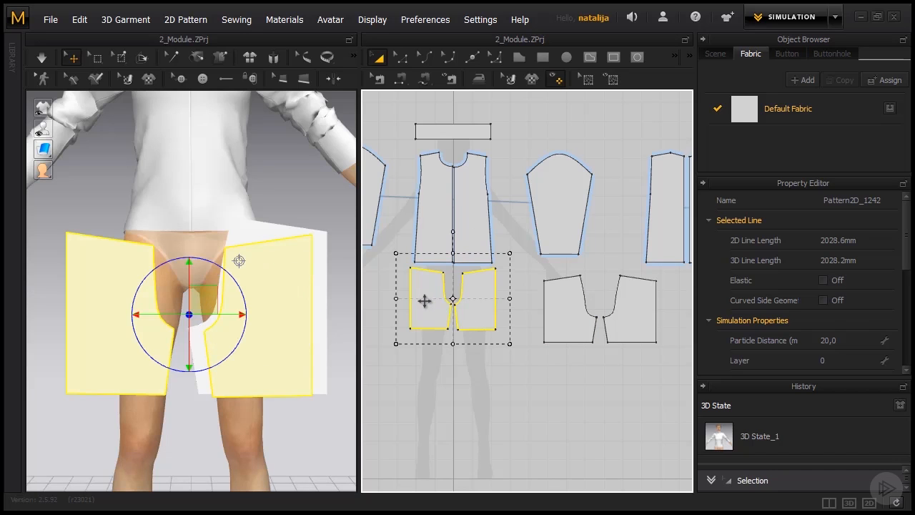
{"action": "right_click", "coordinate": [426, 303]}
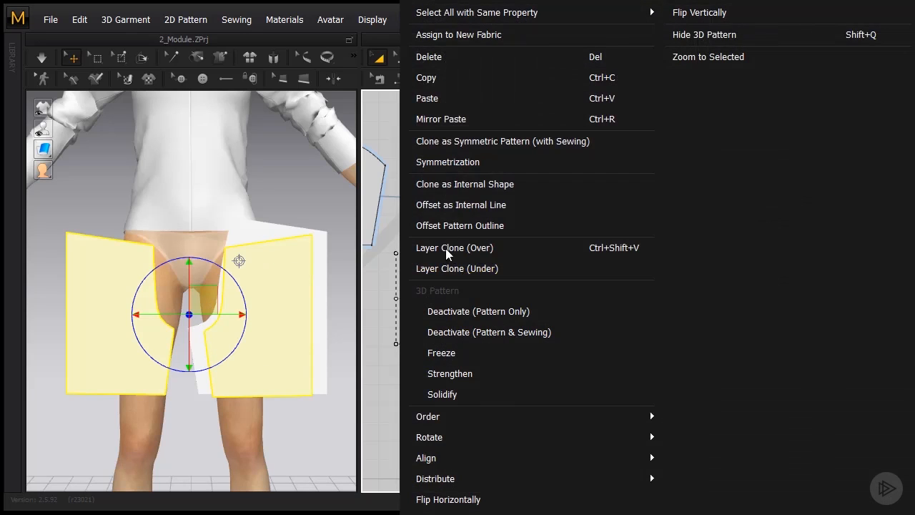
{"action": "left_click", "coordinate": [454, 163]}
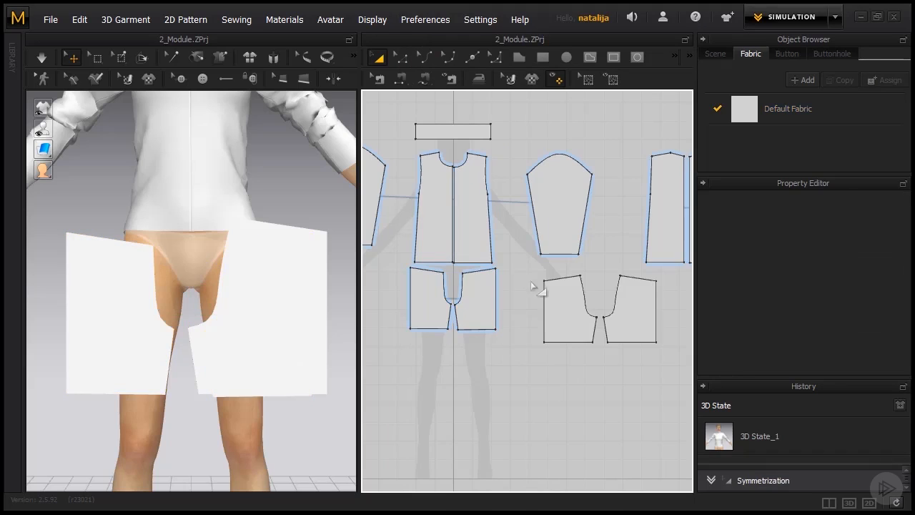
- Link the two back shorts pieces with Symmetrization
{"action": "left_click", "coordinate": [561, 310]}
{"action": "left_click", "coordinate": [632, 322], "text": "shift"}
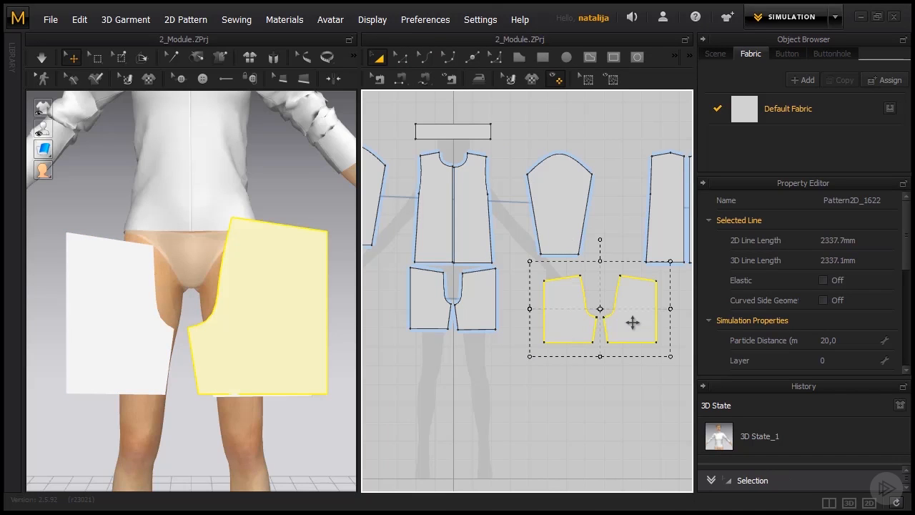
{"action": "right_click", "coordinate": [633, 322]}
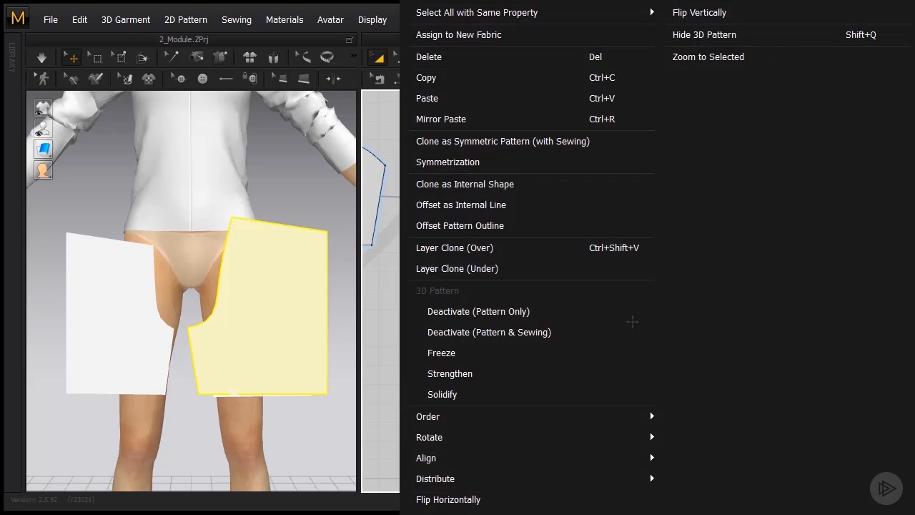
{"action": "left_click", "coordinate": [484, 165]}
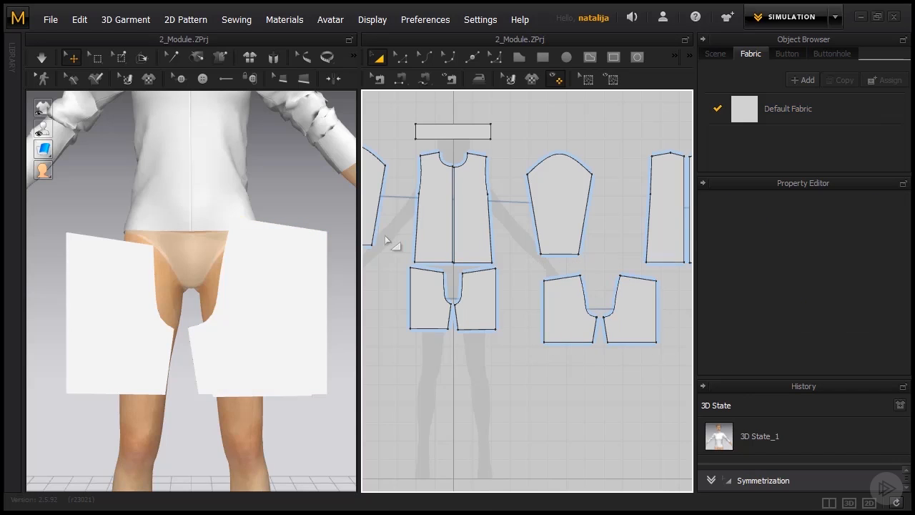
- In 3D, pull the overlapping back shorts piece out to the avatar's side and place its symmetric partner next to it, crotch curves facing
{"action": "scroll", "coordinate": [264, 200], "scroll_direction": "down", "scroll_amount": 3}
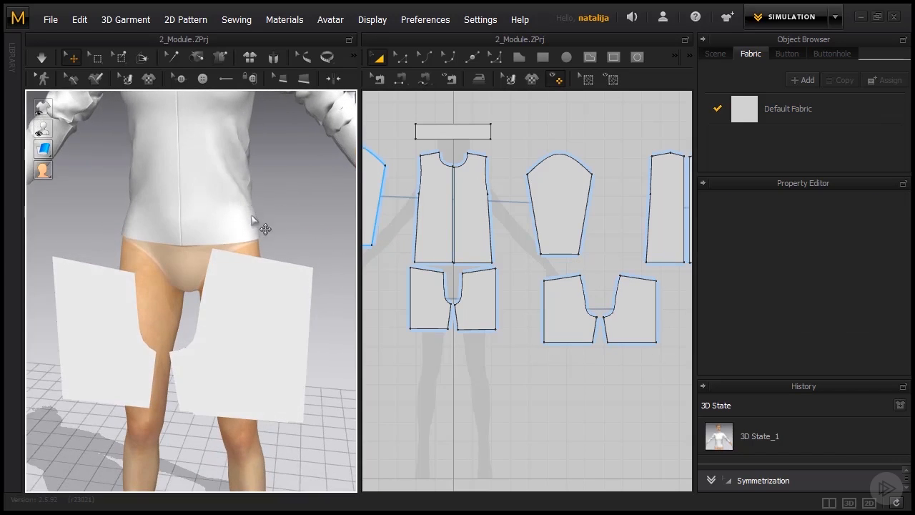
{"action": "scroll", "coordinate": [270, 243], "scroll_direction": "down", "scroll_amount": 3}
{"action": "scroll", "coordinate": [278, 261], "scroll_direction": "down", "scroll_amount": 1}
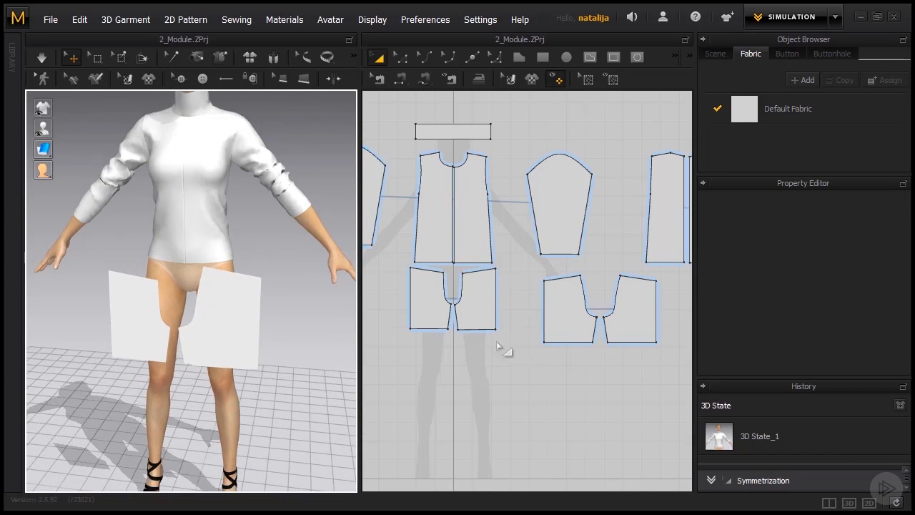
{"action": "left_click", "coordinate": [630, 317]}
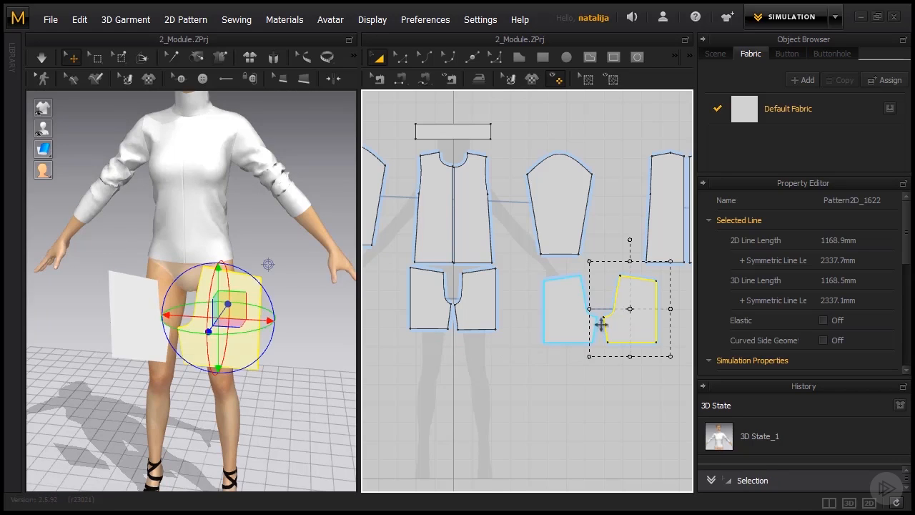
{"action": "scroll", "coordinate": [281, 327], "scroll_direction": "down", "scroll_amount": 2}
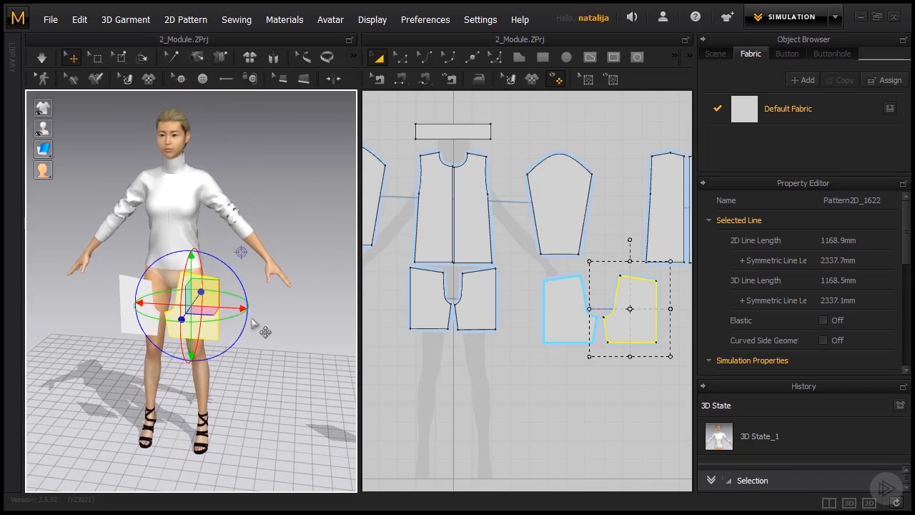
{"action": "left_click_drag", "start_coordinate": [236, 307], "coordinate": [376, 310]}
{"action": "left_click", "coordinate": [555, 316]}
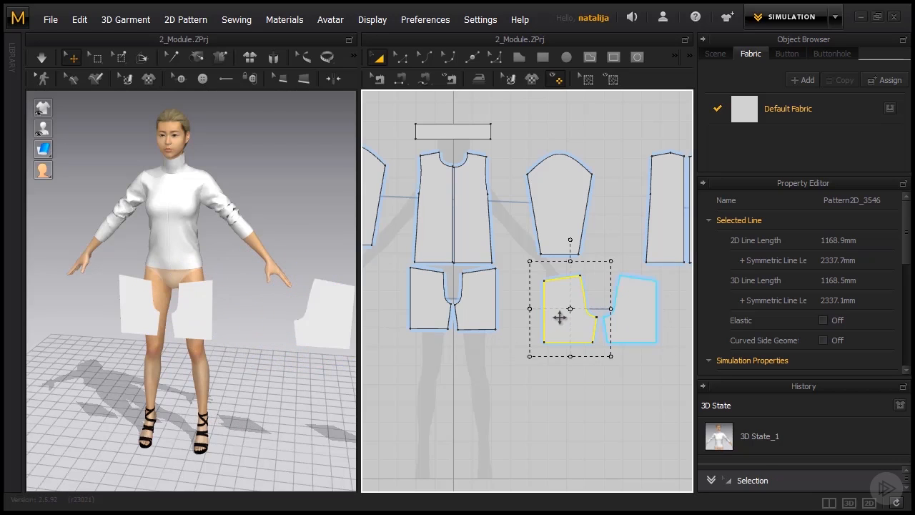
{"action": "scroll", "coordinate": [288, 329], "scroll_direction": "down", "scroll_amount": 2}
{"action": "scroll", "coordinate": [289, 329], "scroll_direction": "down", "scroll_amount": 2}
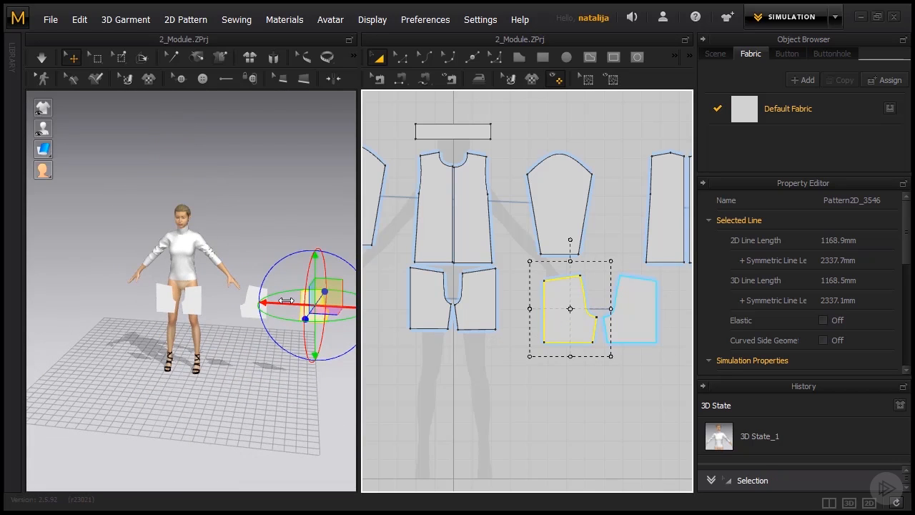
{"action": "left_click_drag", "start_coordinate": [289, 303], "coordinate": [200, 306]}
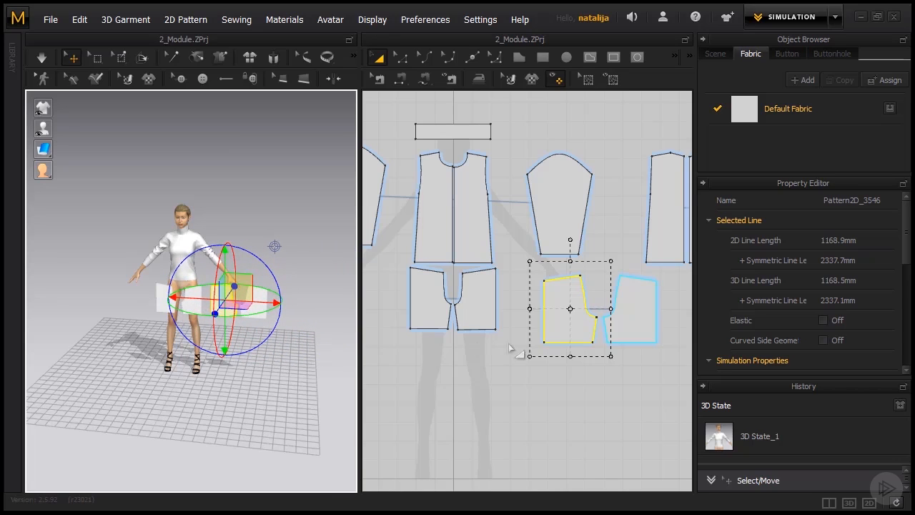
- Move both back shorts pieces together in 3D so they sit behind the avatar's hips
{"action": "left_click", "coordinate": [625, 315], "text": "shift"}
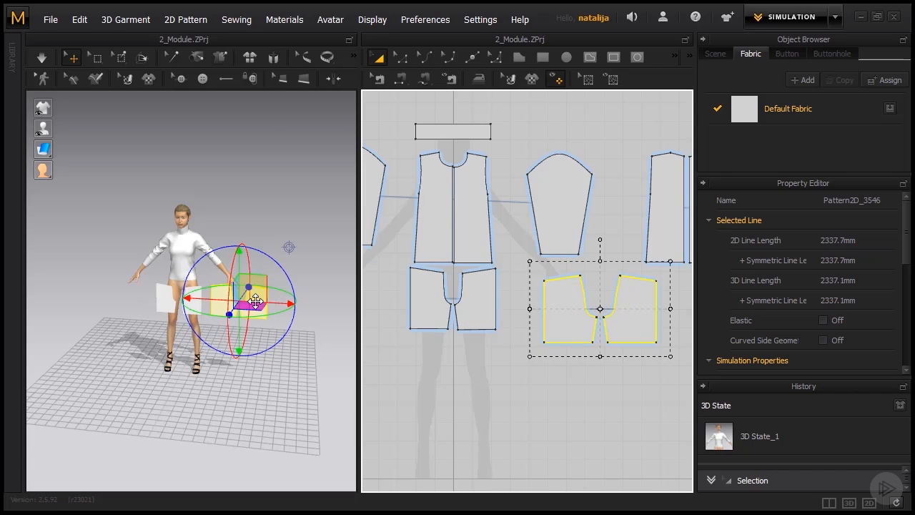
{"action": "right_click_drag", "start_coordinate": [288, 255], "coordinate": [240, 274]}
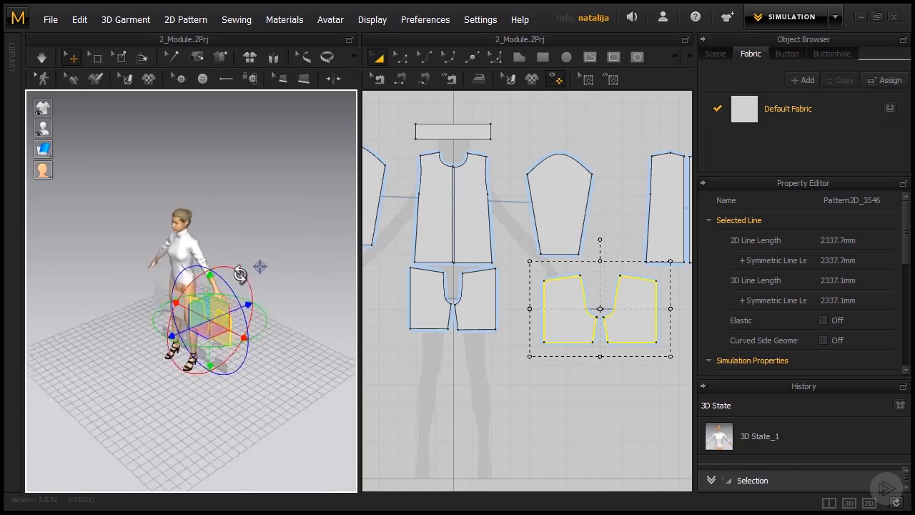
{"action": "right_click_drag", "start_coordinate": [243, 315], "coordinate": [223, 341]}
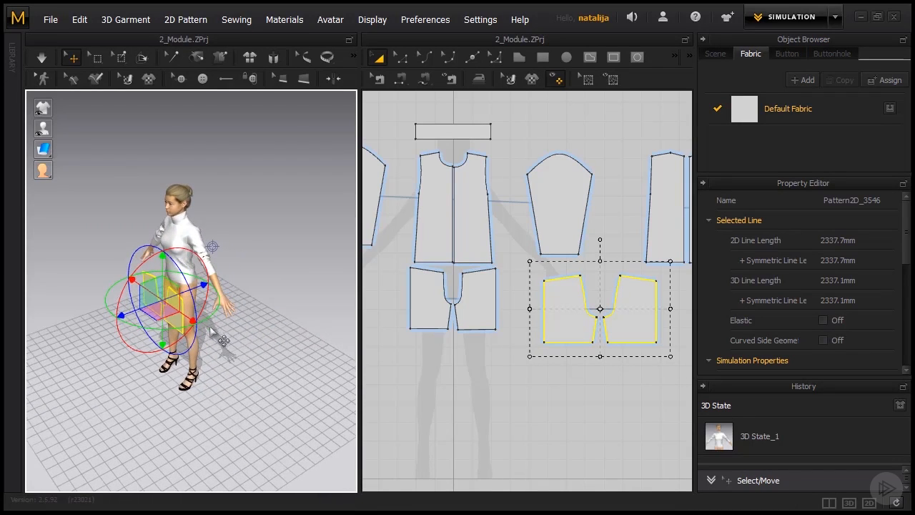
{"action": "left_click_drag", "start_coordinate": [224, 340], "coordinate": [267, 320]}
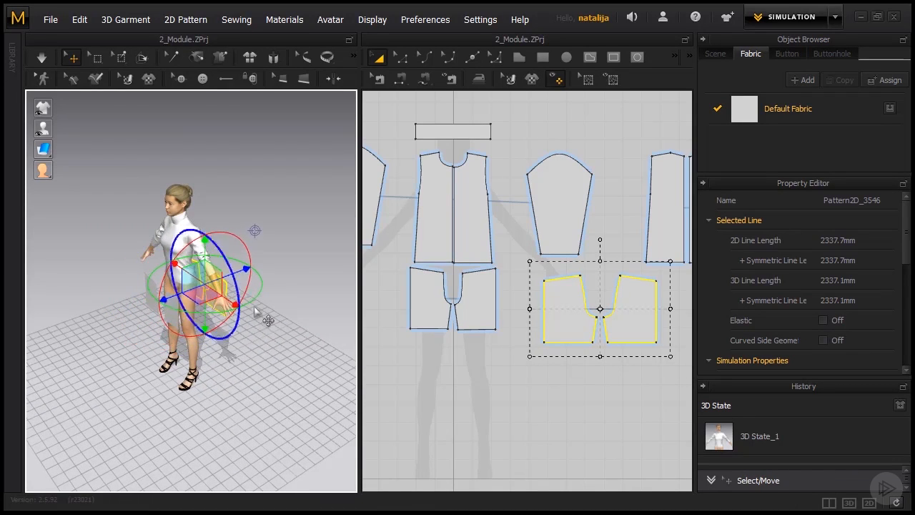
{"action": "right_click_drag", "start_coordinate": [268, 320], "coordinate": [251, 339]}
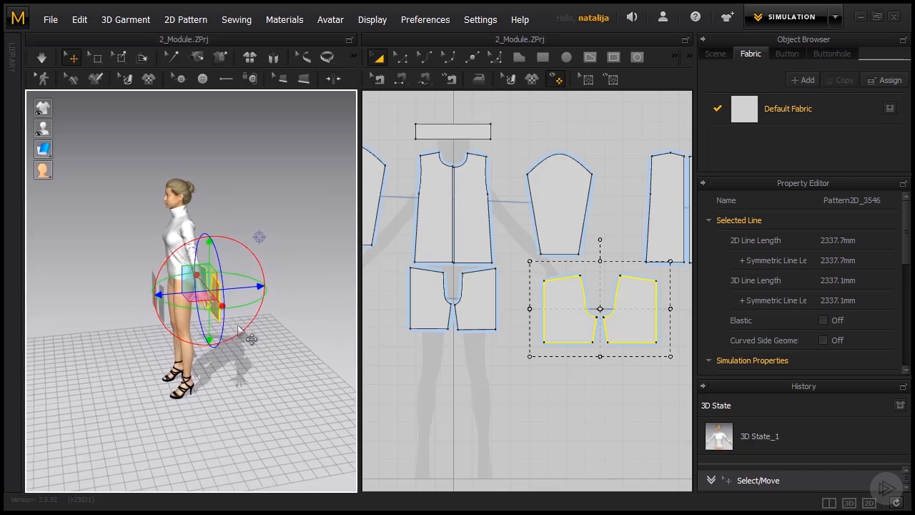
- Bring the back shorts pieces closer behind the avatar and flip them horizontally
{"action": "scroll", "coordinate": [171, 254], "scroll_direction": "up", "scroll_amount": 5}
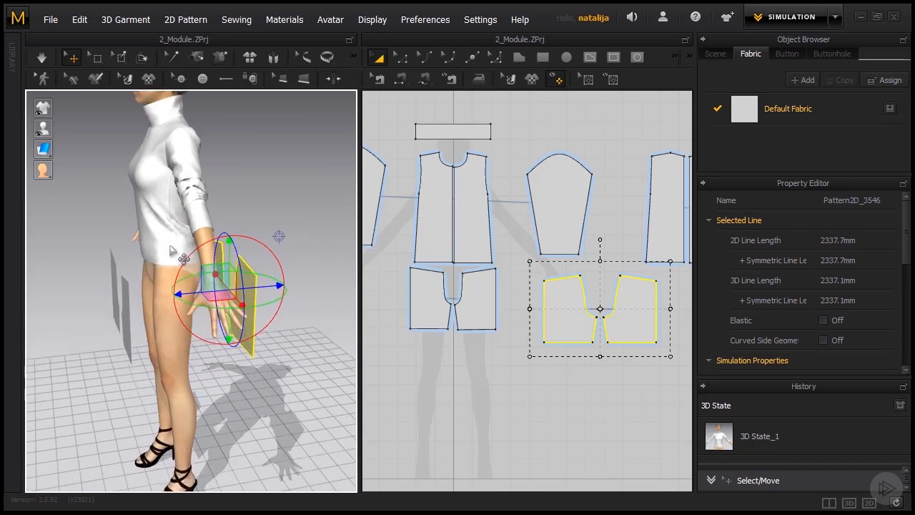
{"action": "right_click_drag", "start_coordinate": [170, 249], "coordinate": [251, 307]}
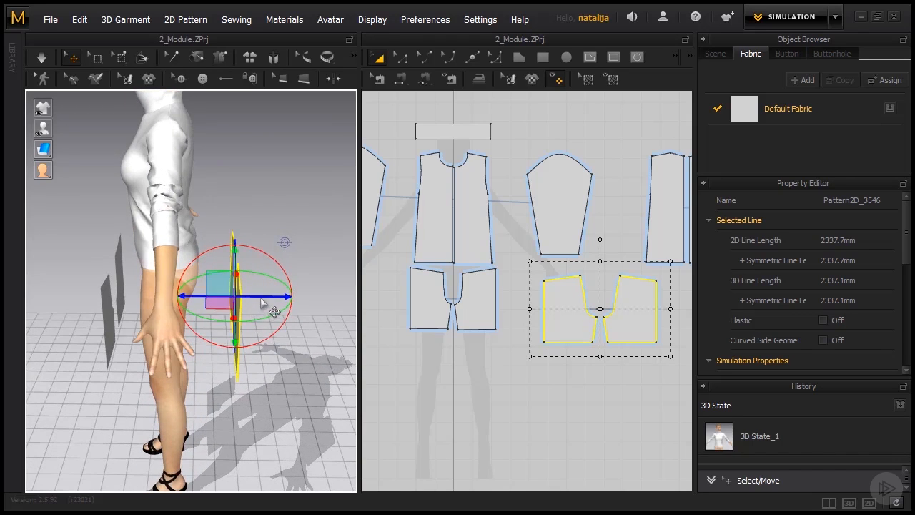
{"action": "left_click_drag", "start_coordinate": [258, 297], "coordinate": [235, 309]}
{"action": "right_click_drag", "start_coordinate": [235, 309], "coordinate": [220, 346]}
{"action": "left_click", "coordinate": [157, 290]}
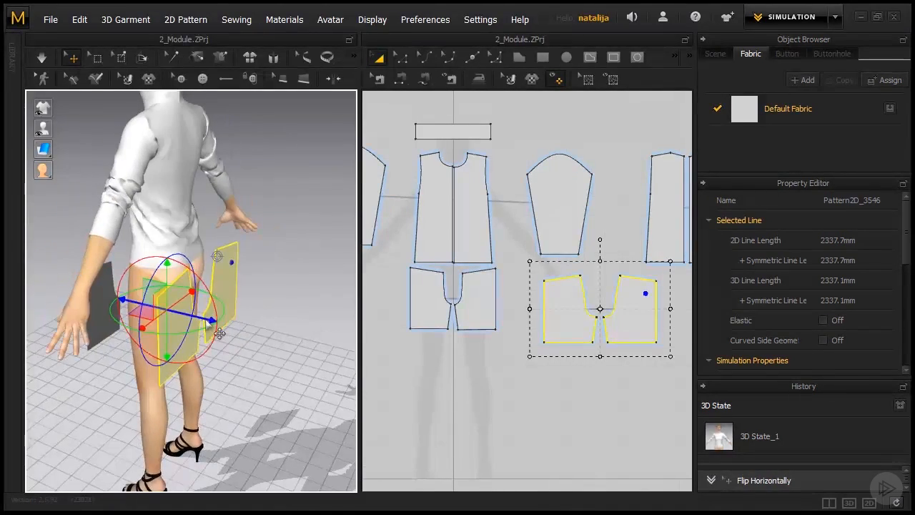
{"action": "left_click_drag", "start_coordinate": [220, 345], "coordinate": [214, 336]}
- Move the front shorts piece on the avatar's right leg inward in 3D and adjust its position in front of the thigh
{"action": "key", "text": "2"}
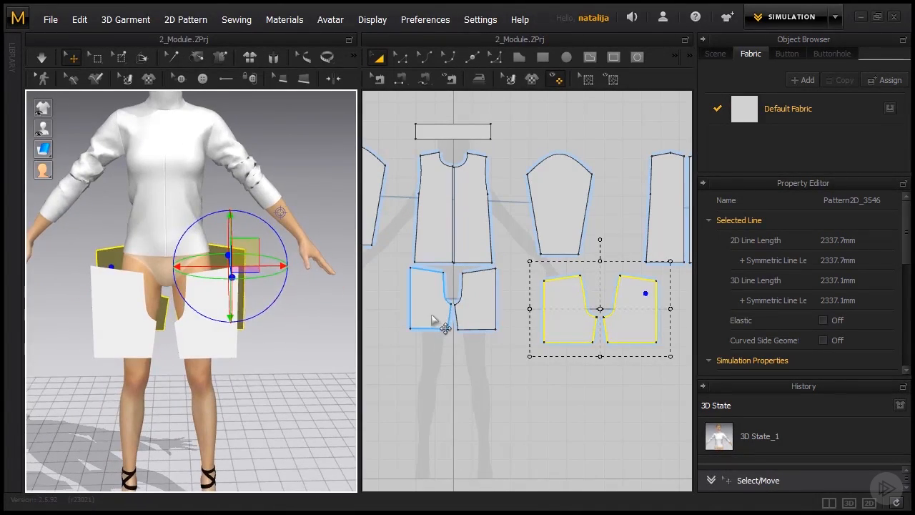
{"action": "left_click", "coordinate": [432, 318]}
{"action": "left_click_drag", "start_coordinate": [177, 321], "coordinate": [185, 323]}
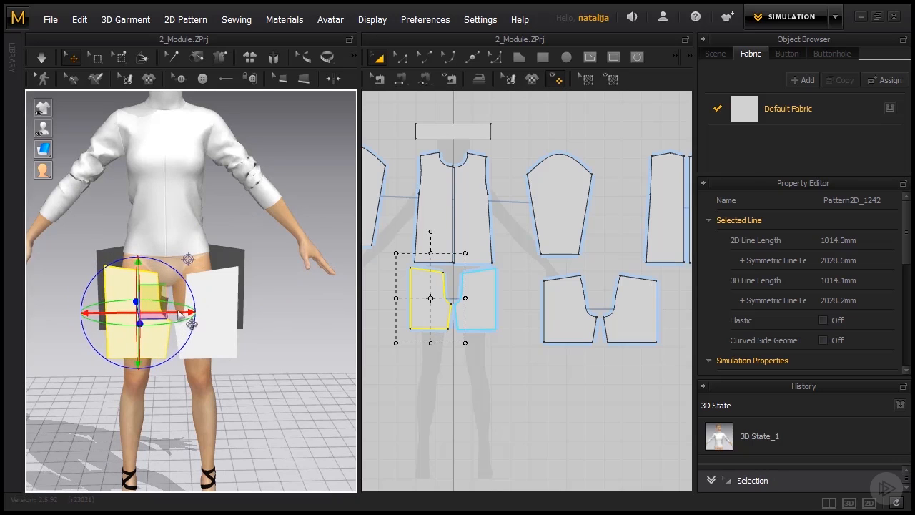
{"action": "right_click_drag", "start_coordinate": [185, 323], "coordinate": [189, 328]}
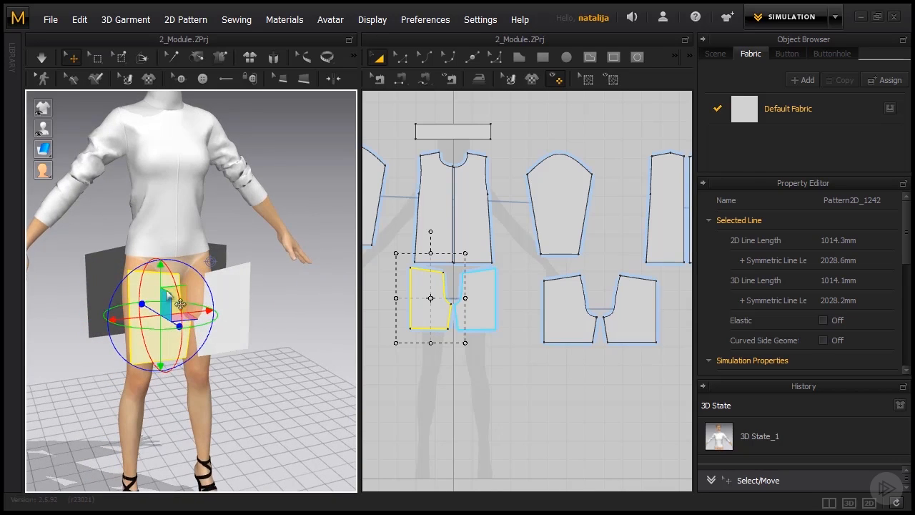
{"action": "left_click_drag", "start_coordinate": [170, 286], "coordinate": [170, 277]}
- Position the other front shorts piece in 3D so the two front crotch curves nearly meet at the avatar's centre
{"action": "left_click", "coordinate": [486, 301]}
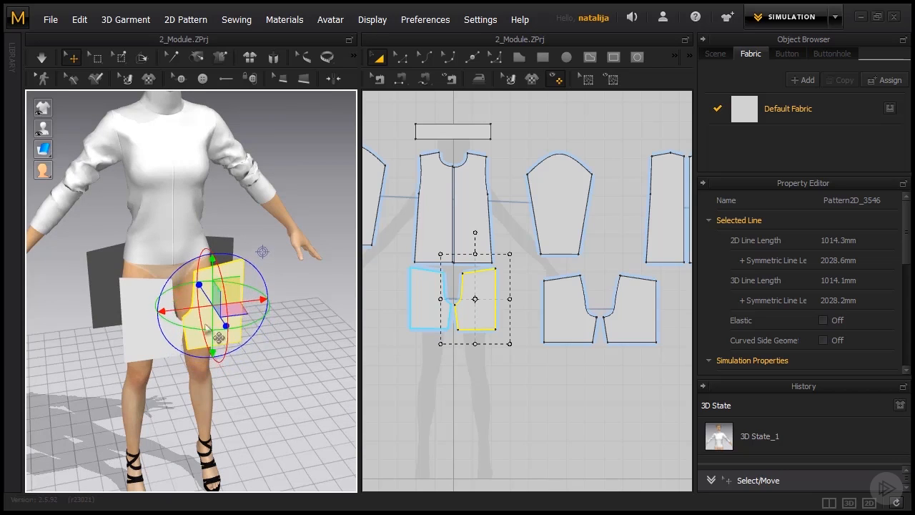
{"action": "key", "text": "2"}
{"action": "key", "text": "6"}
{"action": "right_click_drag", "start_coordinate": [78, 323], "coordinate": [245, 341]}
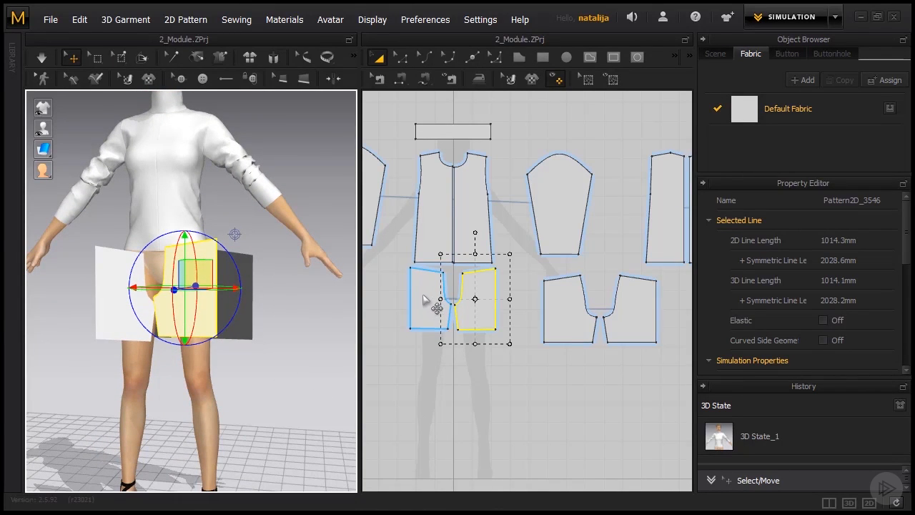
{"action": "right_click_drag", "start_coordinate": [282, 346], "coordinate": [329, 353]}
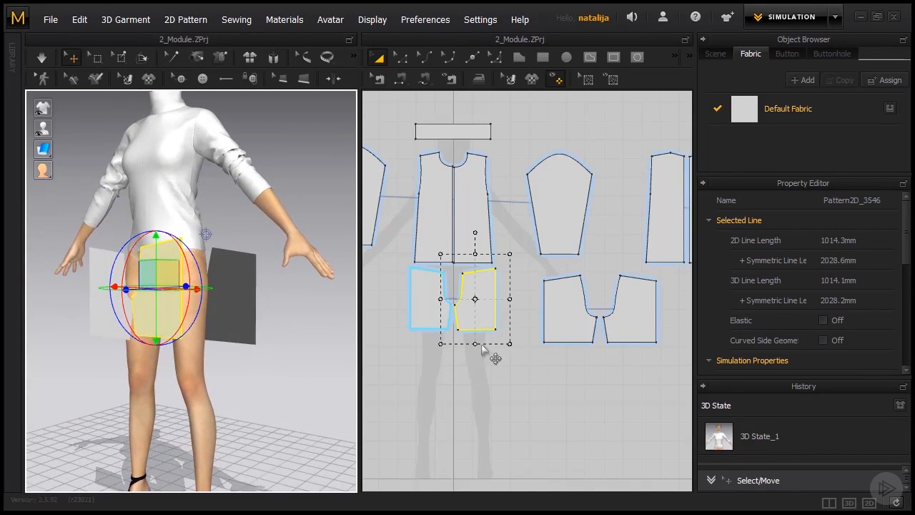
- Scale all four shorts pieces down slightly together in 2D and nudge them into place around the avatar's hips
{"action": "left_click", "coordinate": [427, 306], "text": "shift"}
{"action": "left_click", "coordinate": [566, 333], "text": "shift"}
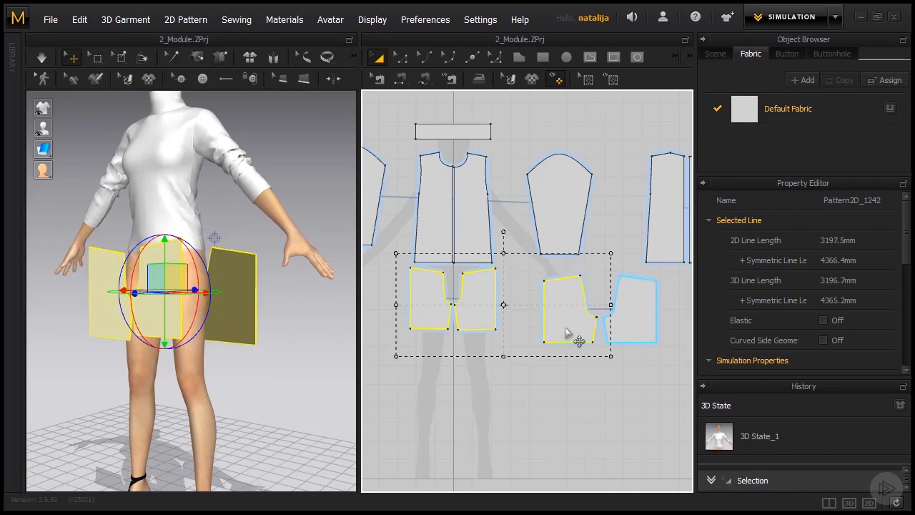
{"action": "left_click", "coordinate": [620, 330], "text": "shift"}
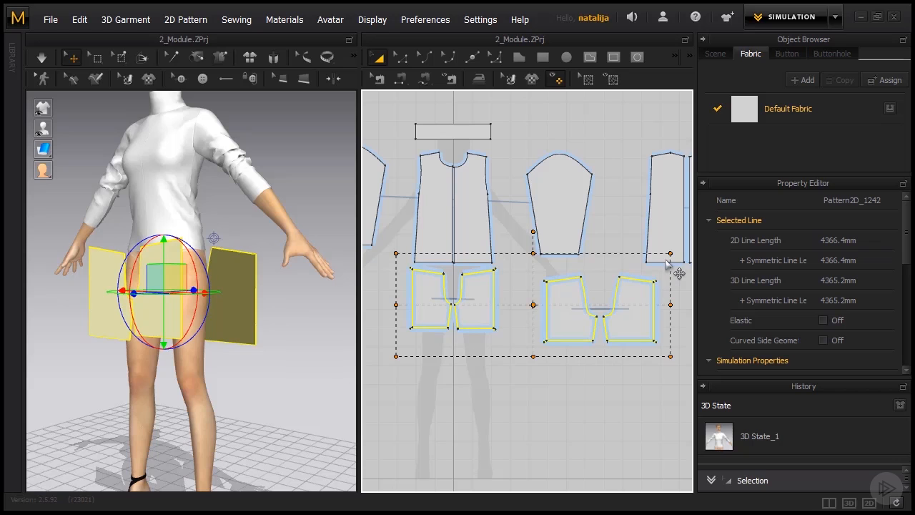
{"action": "left_click_drag", "start_coordinate": [665, 260], "coordinate": [662, 261]}
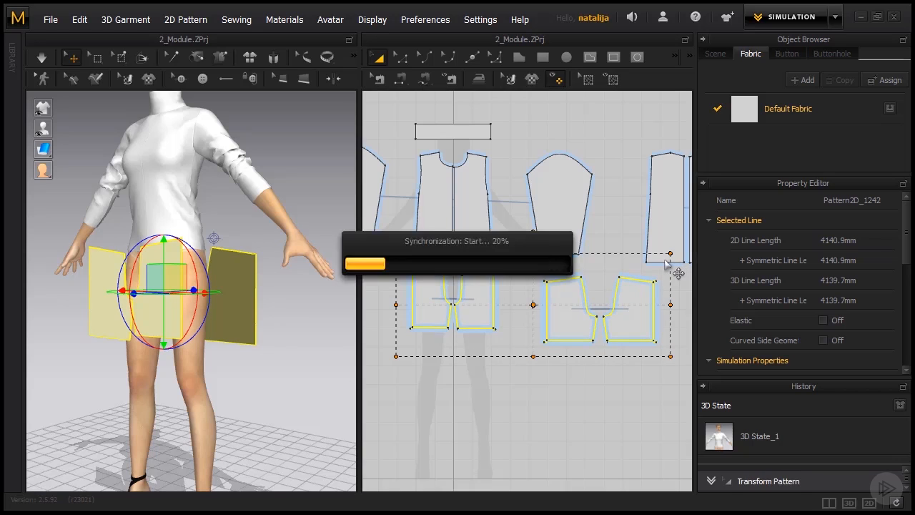
{"action": "right_click_drag", "start_coordinate": [231, 305], "coordinate": [237, 330]}
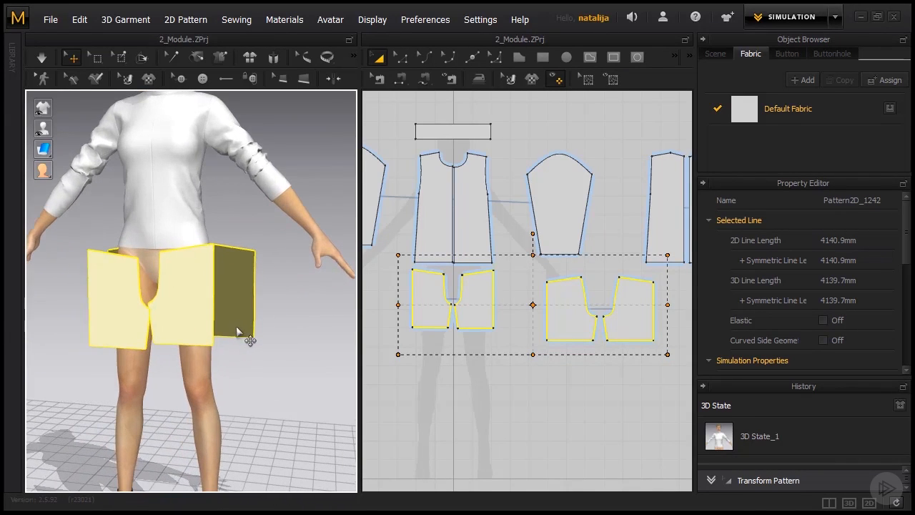
{"action": "left_click", "coordinate": [193, 303]}
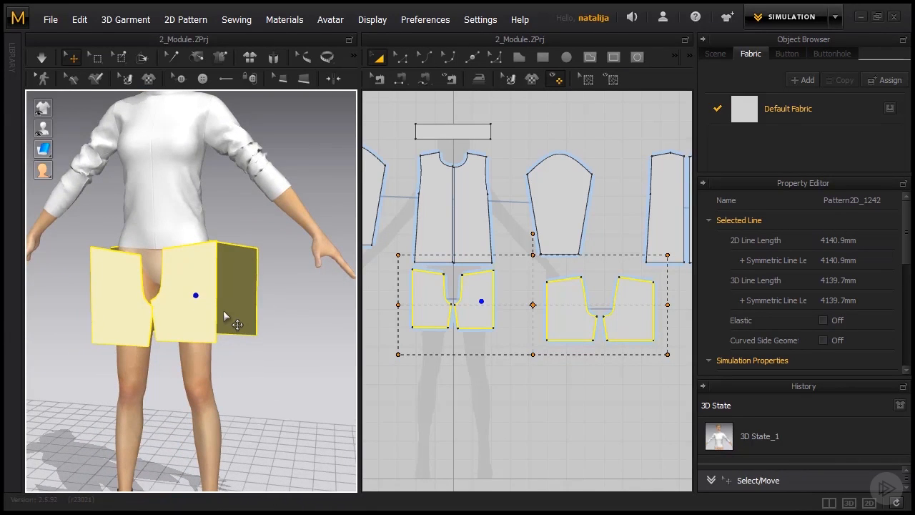